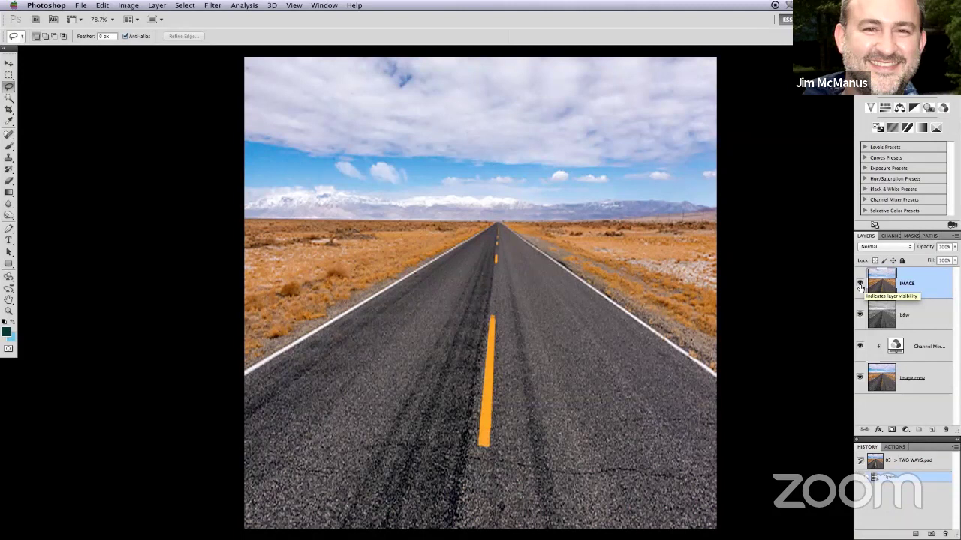
Compare the road photo's versions by toggling the IMAGE and b&w layers, and delete both layers once hidden.
click(861, 285)
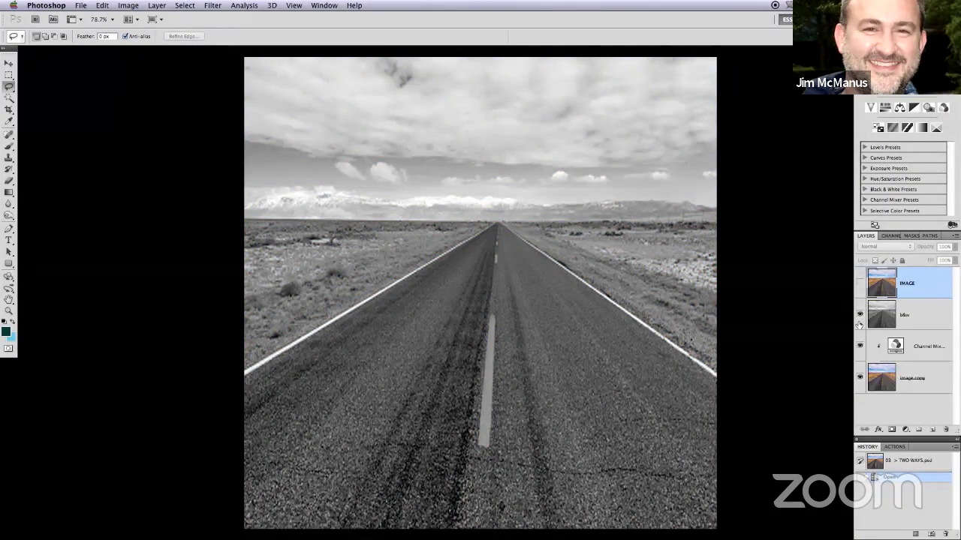
click(860, 314)
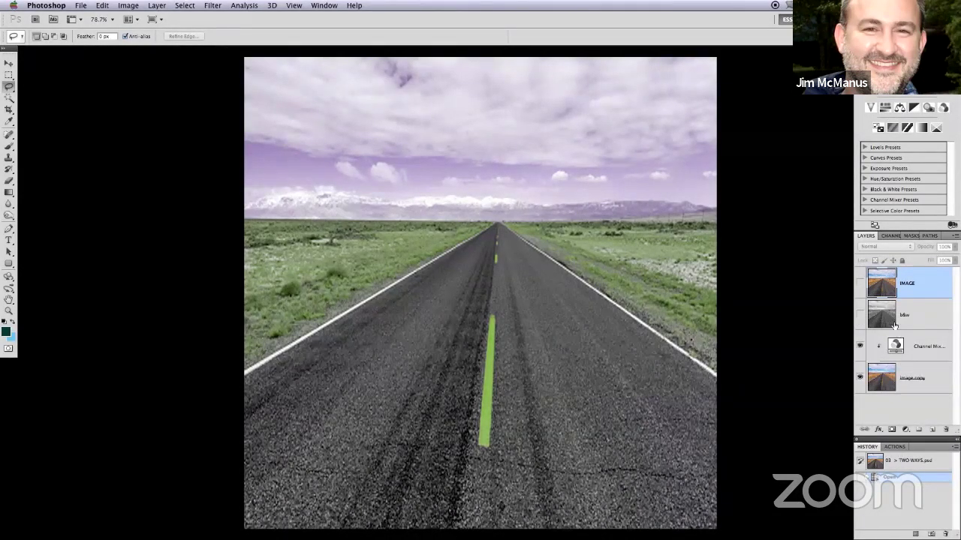
click(860, 289)
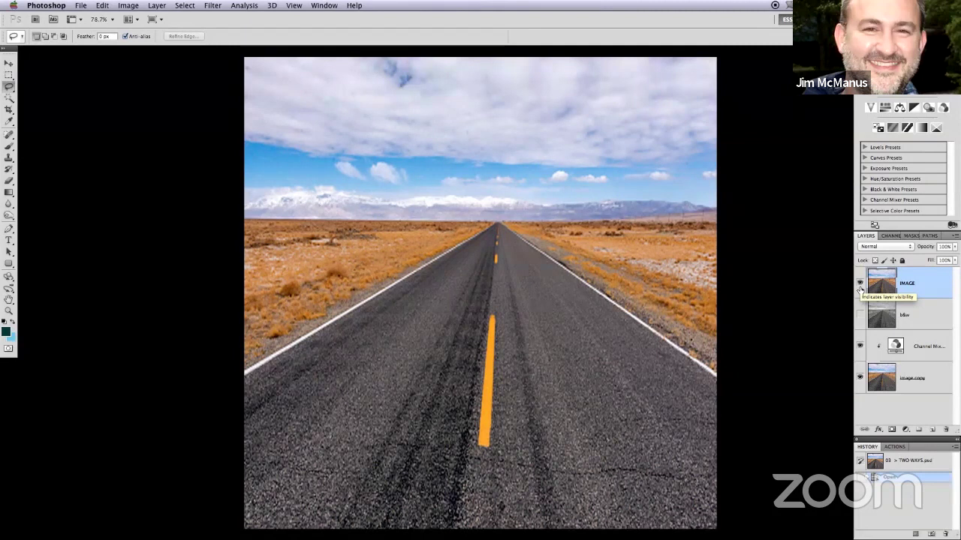
click(860, 283)
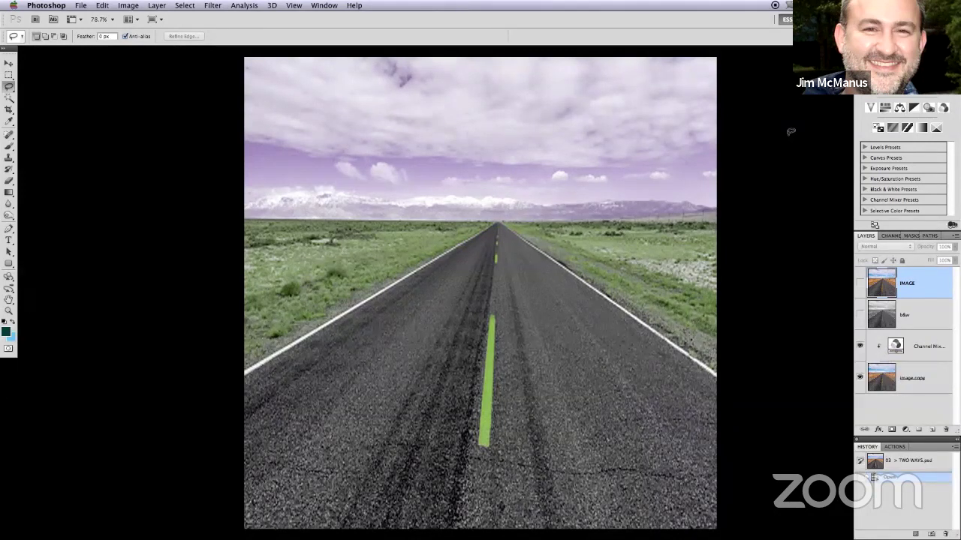
key(Delete)
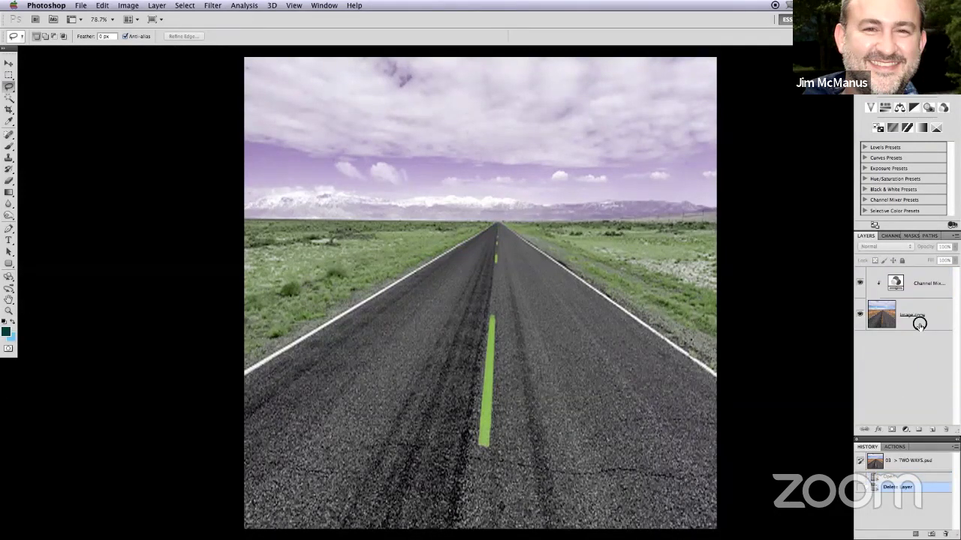
Duplicate the image copy layer beneath itself and rename the upper one L.
click(919, 327)
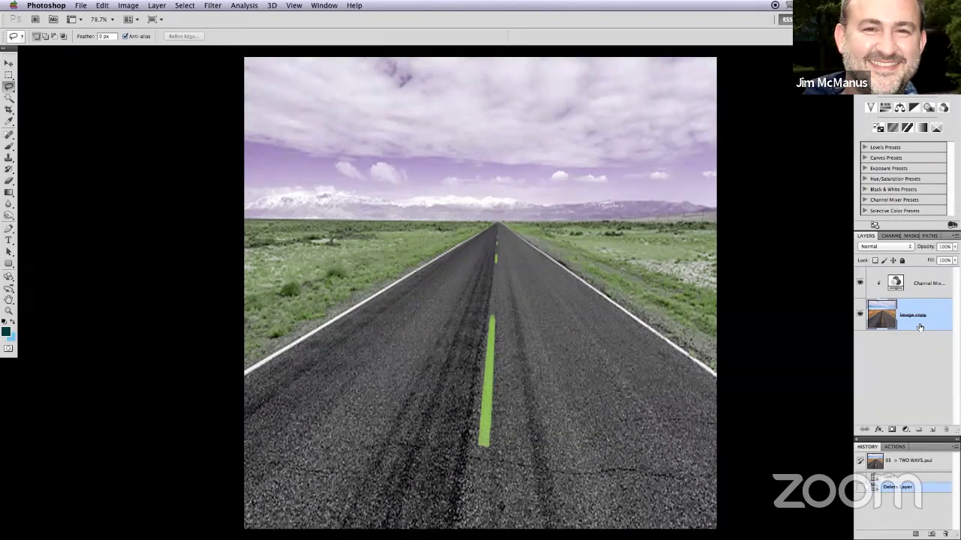
drag(919, 326, 917, 346)
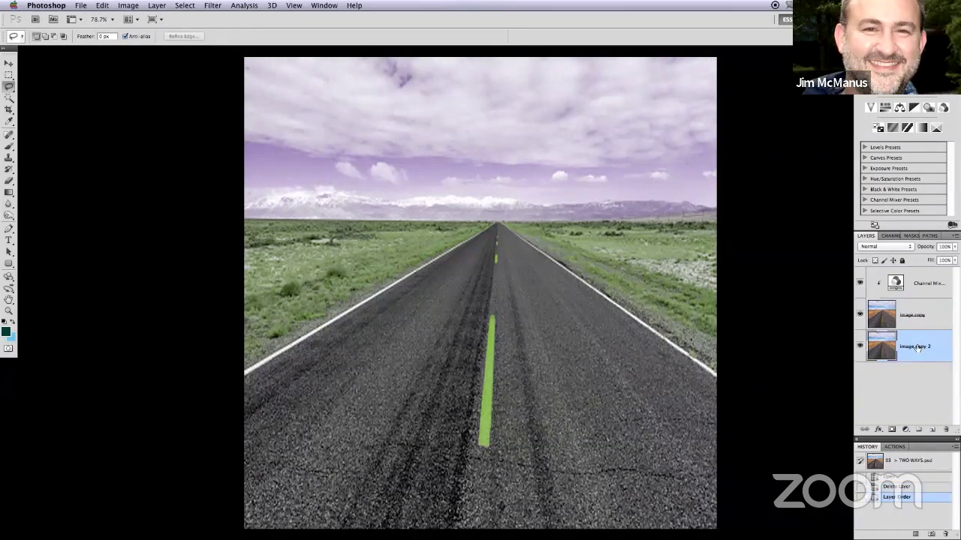
double_click(915, 316)
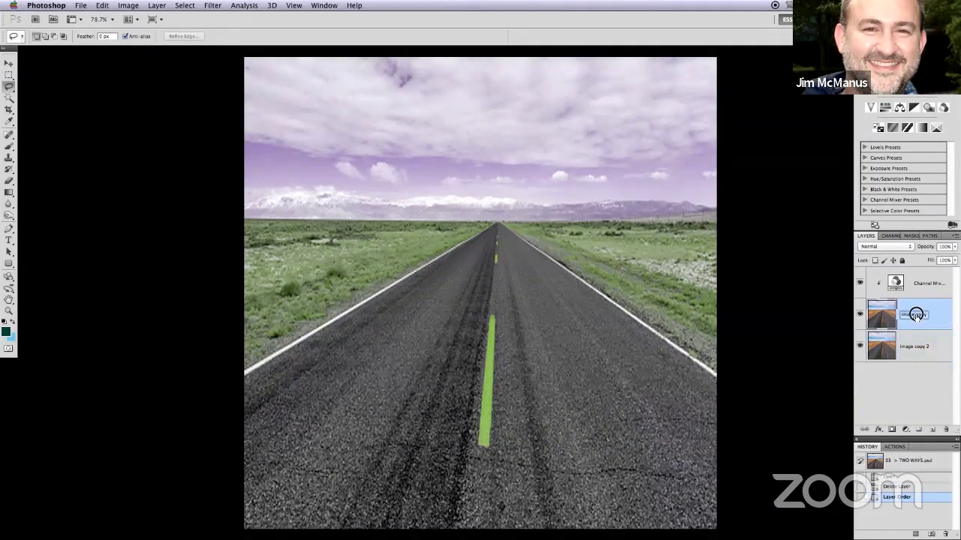
text(1)
key(Return)
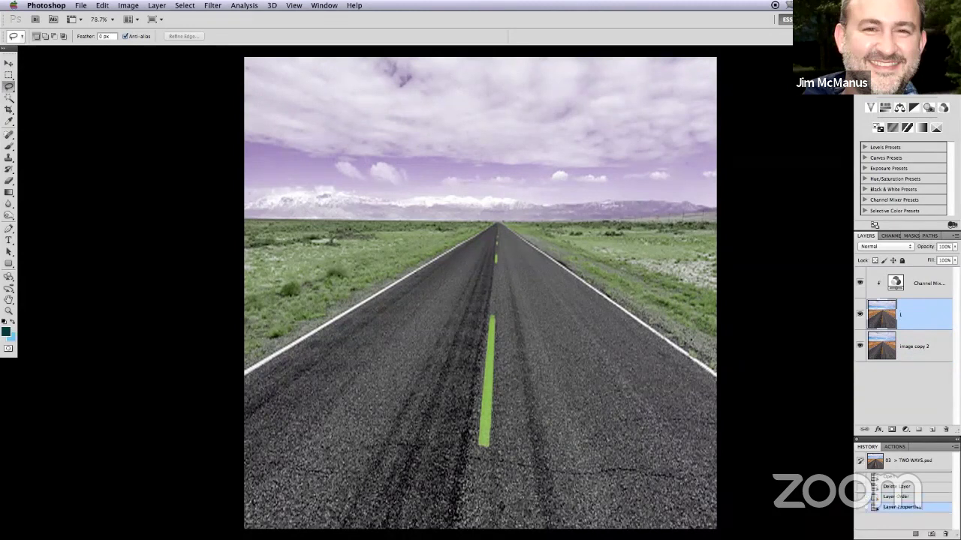
Rename the lower duplicate layer R.
click(912, 347)
key(Return)
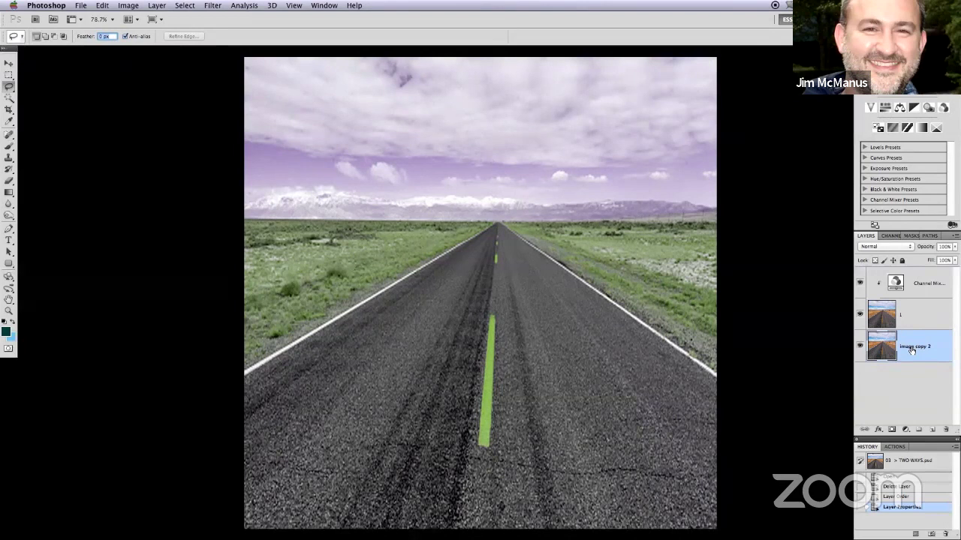
double_click(914, 347)
key(Return)
double_click(914, 347)
text(R)
key(Return)
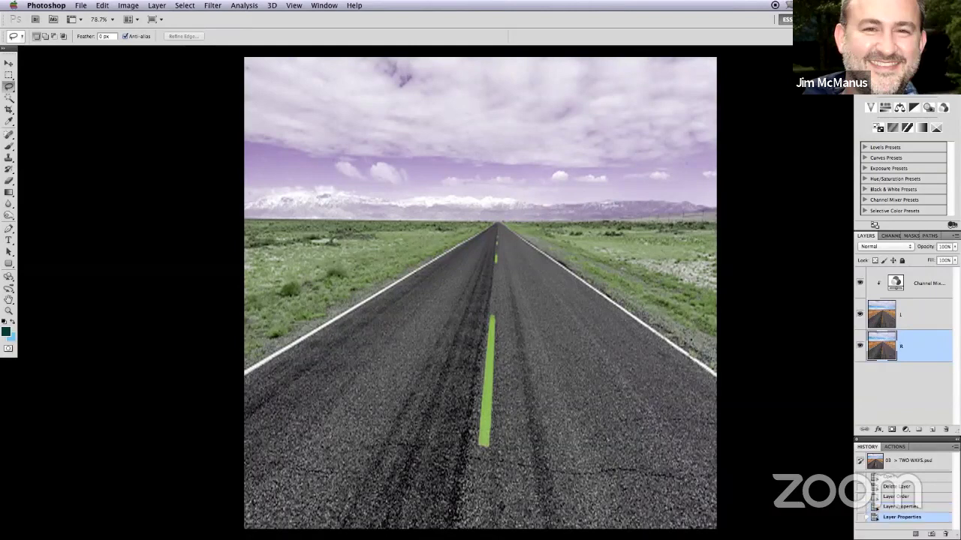
click(918, 386)
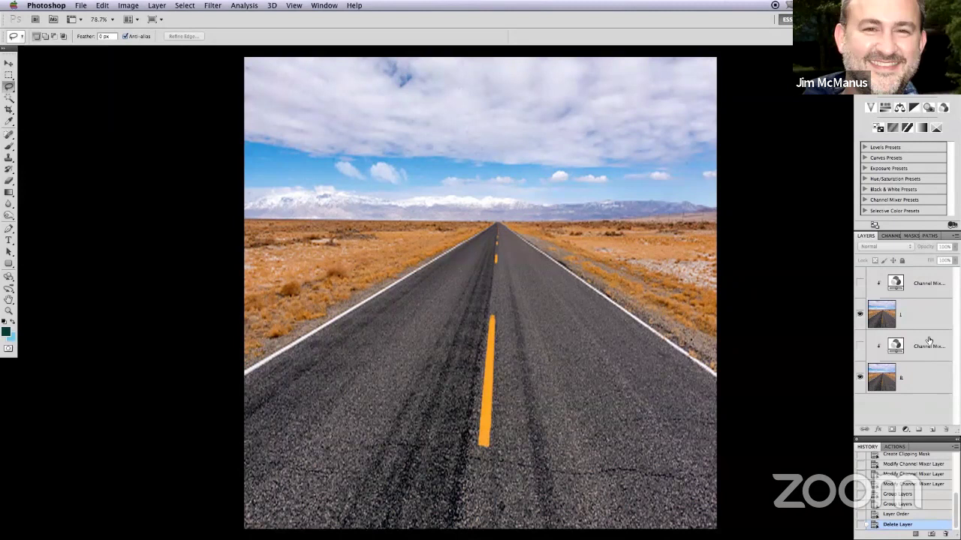
Review the output channel values in layer L's Channel Mixer adjustment.
click(895, 283)
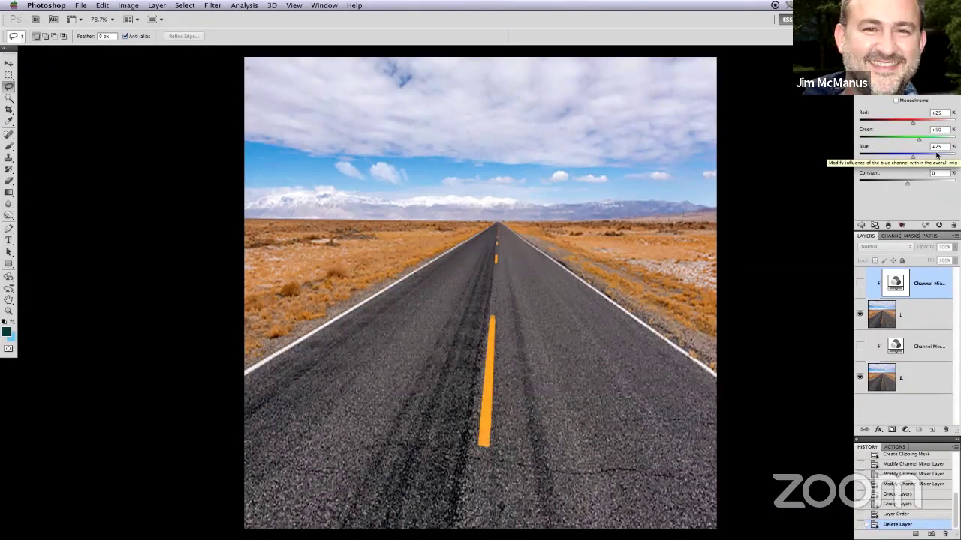
click(926, 96)
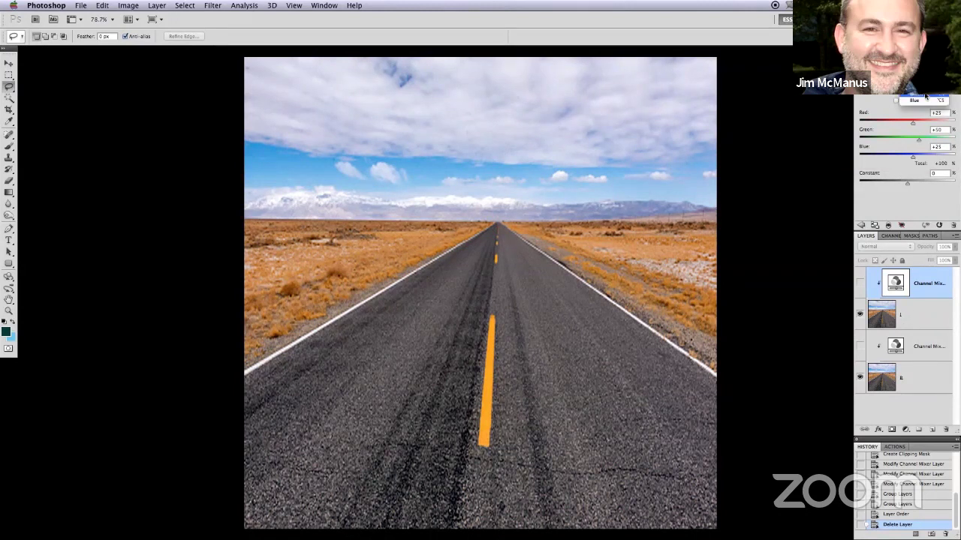
click(930, 97)
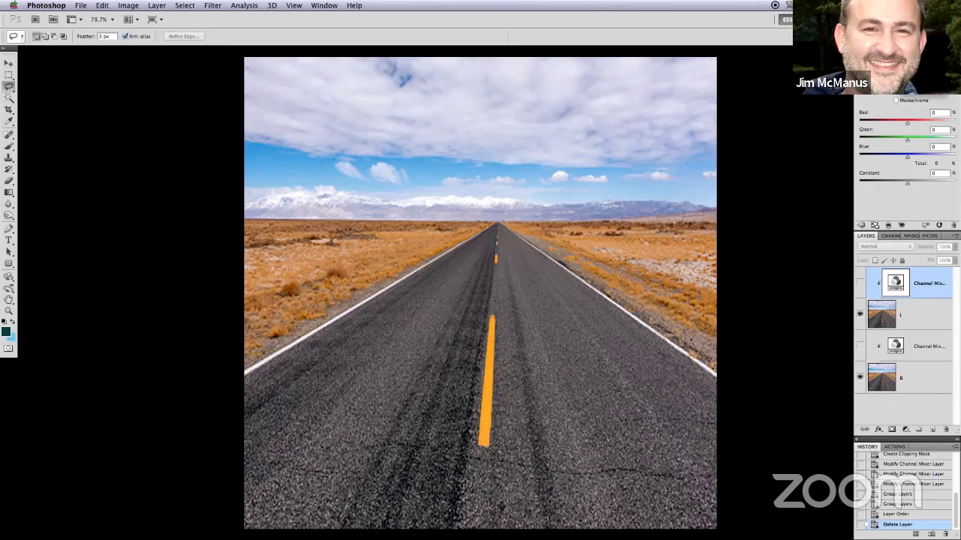
key(ctrl+z)
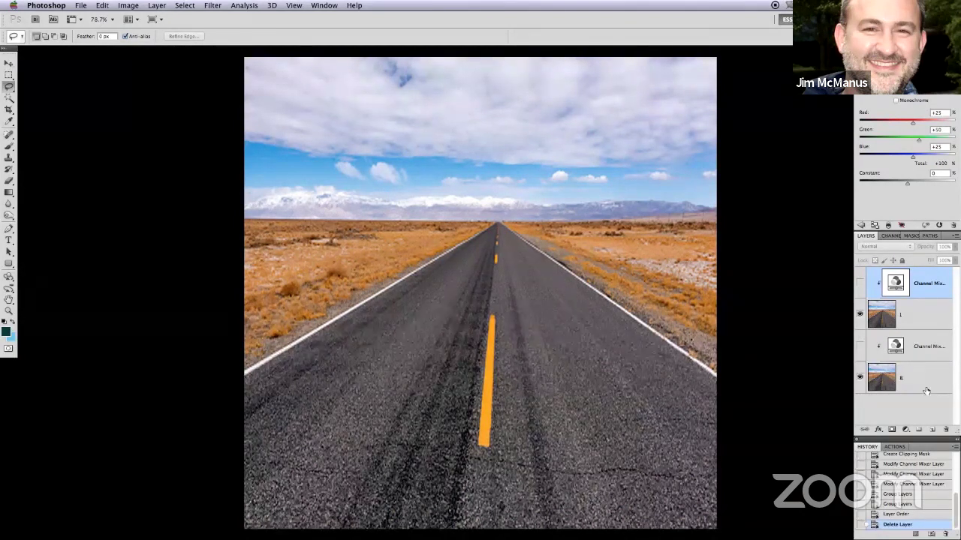
Review the output channel values in layer R's Channel Mixer adjustment.
click(916, 350)
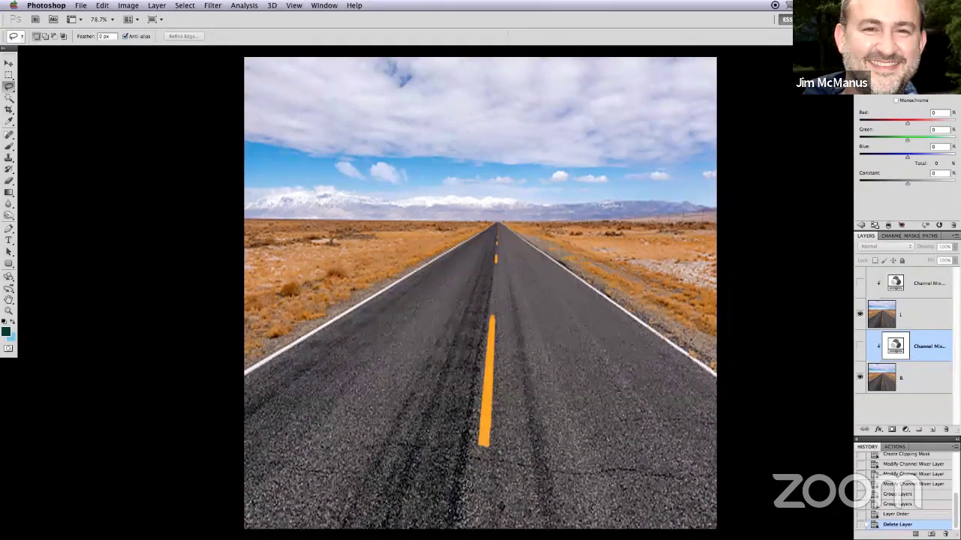
click(934, 95)
click(941, 146)
click(945, 95)
click(945, 106)
click(929, 388)
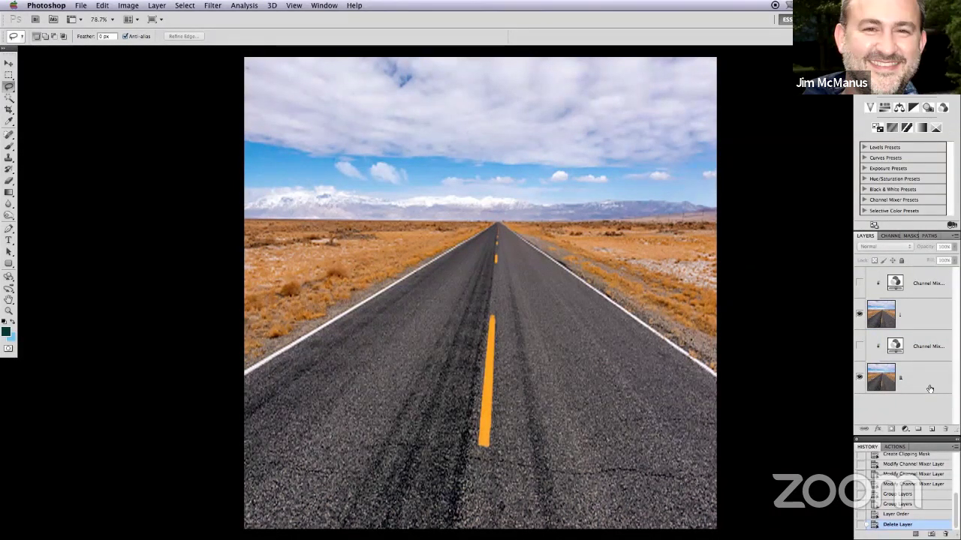
Group layer R with its Channel Mixer adjustment and name the group R.
click(930, 377)
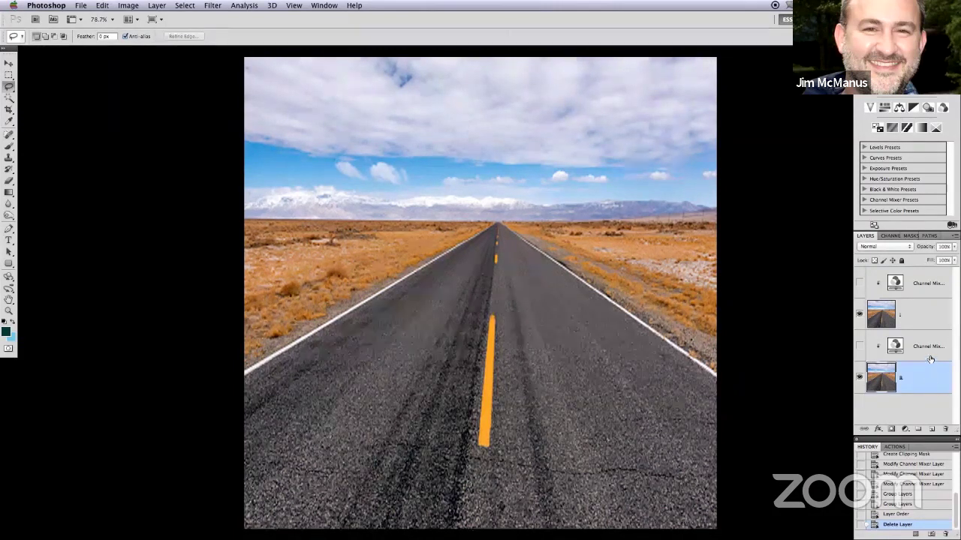
shift+click(930, 360)
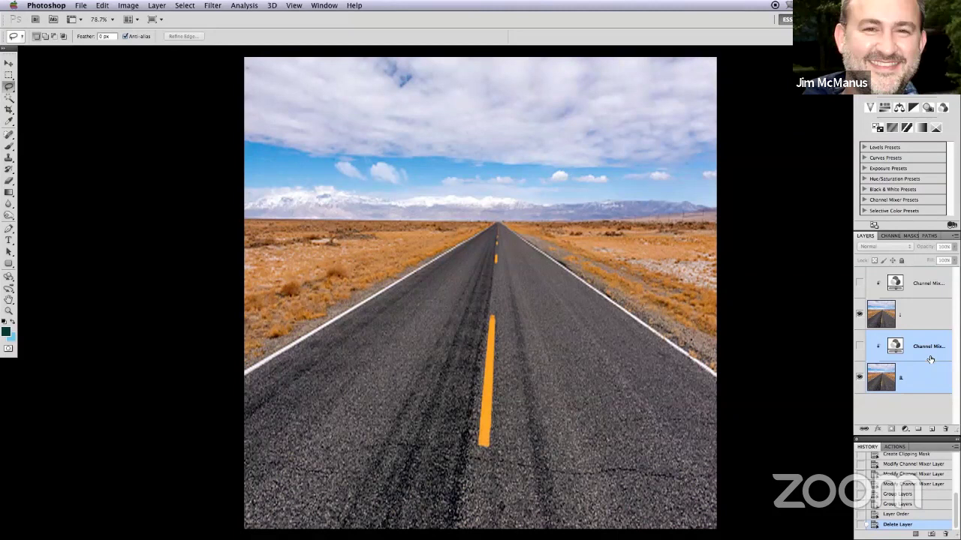
key(super+g)
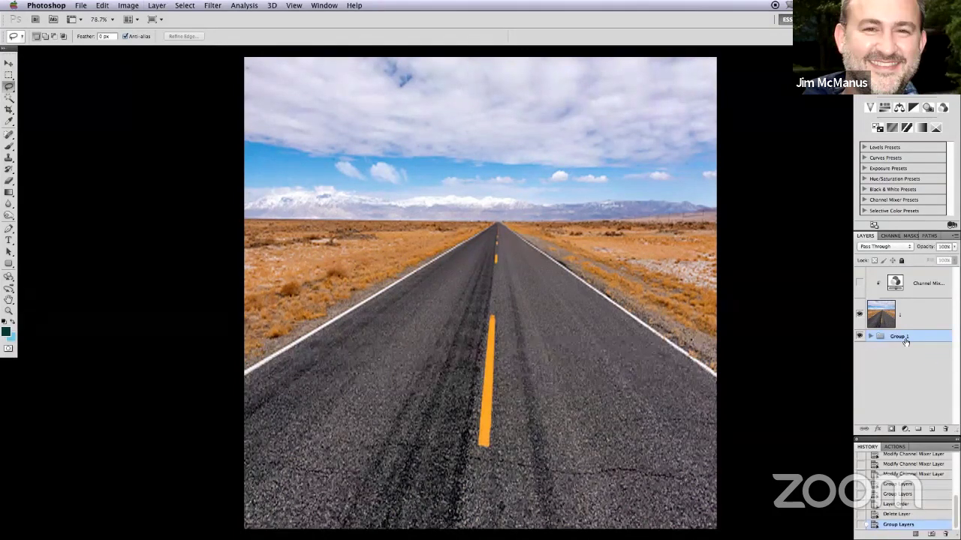
double_click(905, 338)
text(R)
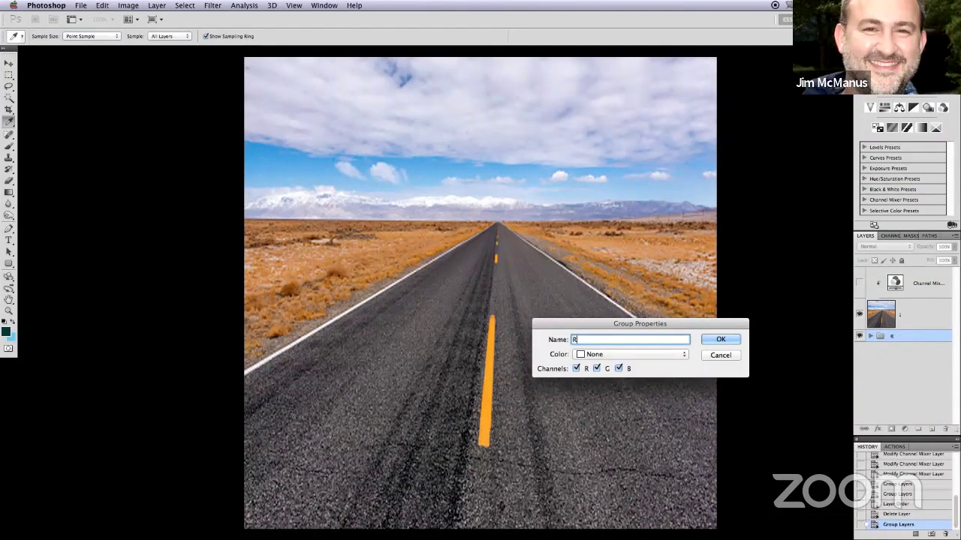
key(Return)
Group layer L with its Channel Mixer adjustment and name the group L.
click(917, 328)
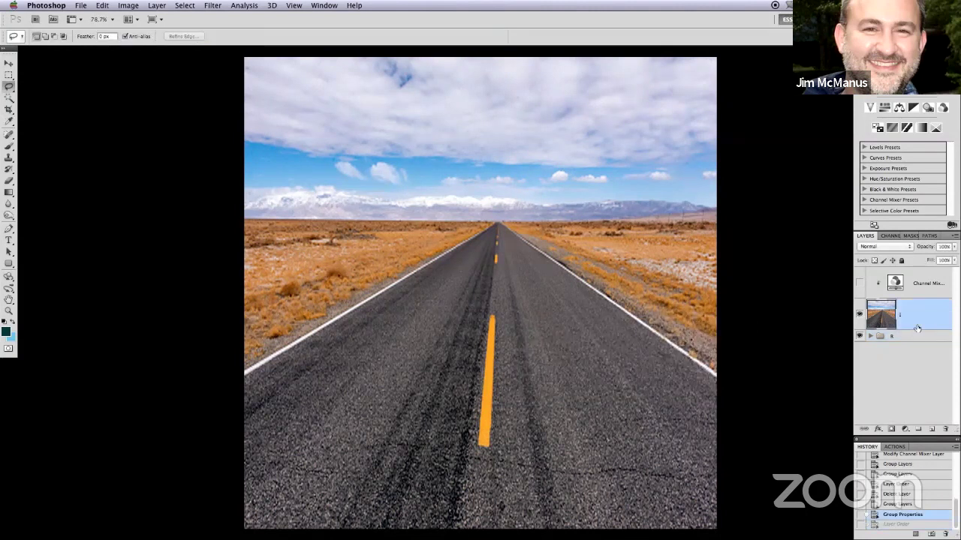
shift+click(924, 290)
key(super+g)
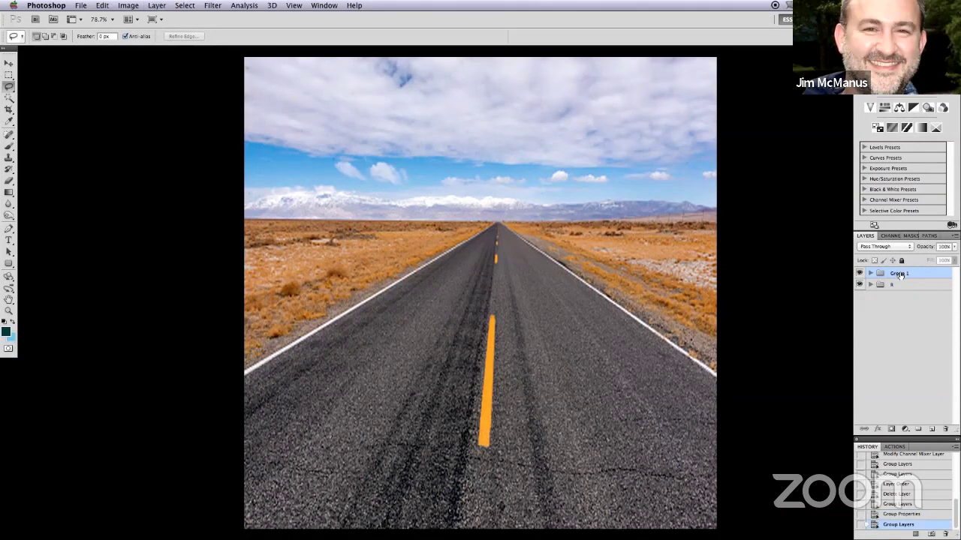
double_click(899, 274)
text(L)
key(Return)
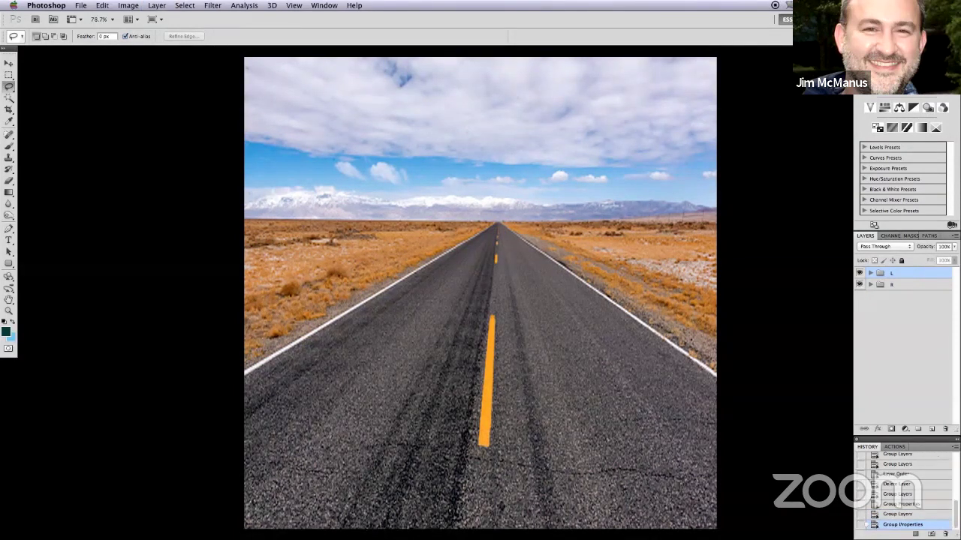
Turn on the Channel Mixer adjustments in both groups and set group L's blend mode to Lighten.
click(870, 285)
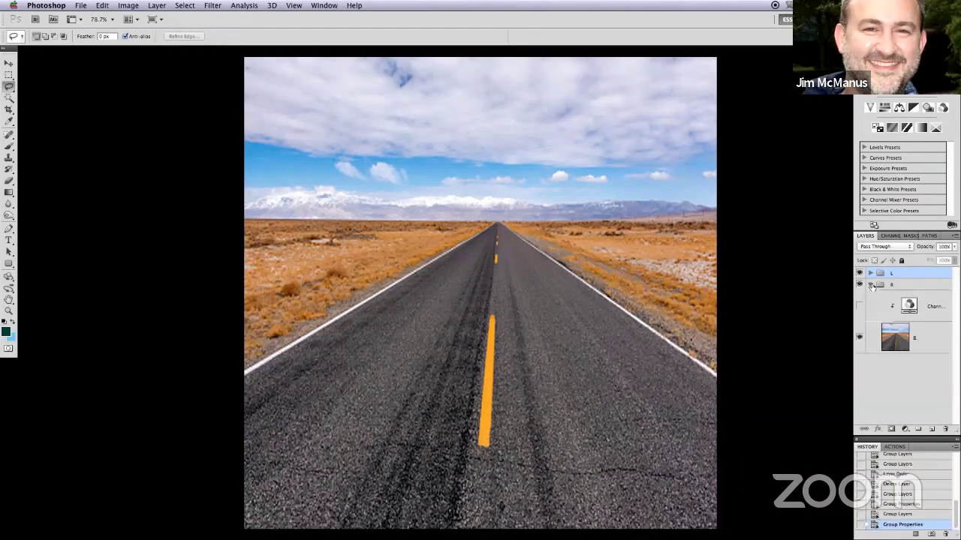
click(871, 273)
click(859, 294)
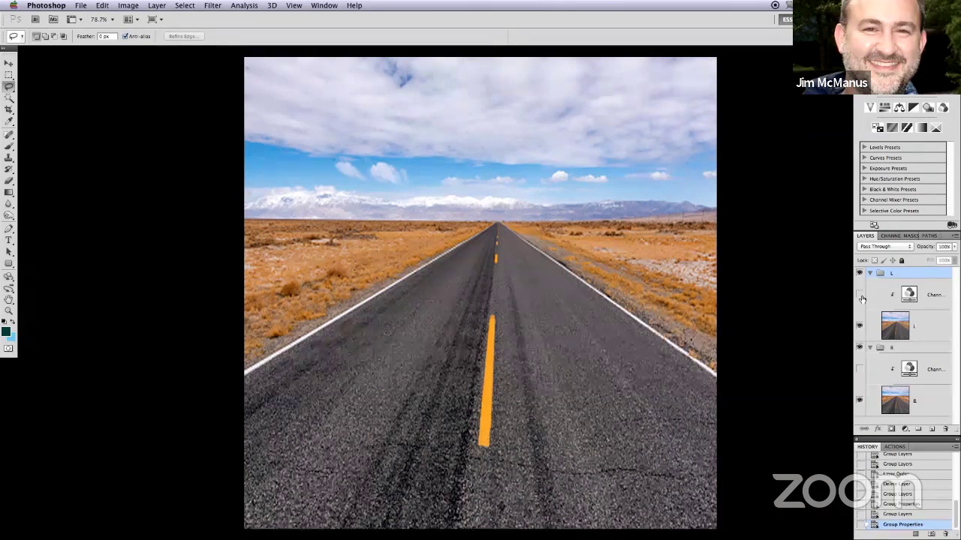
click(859, 369)
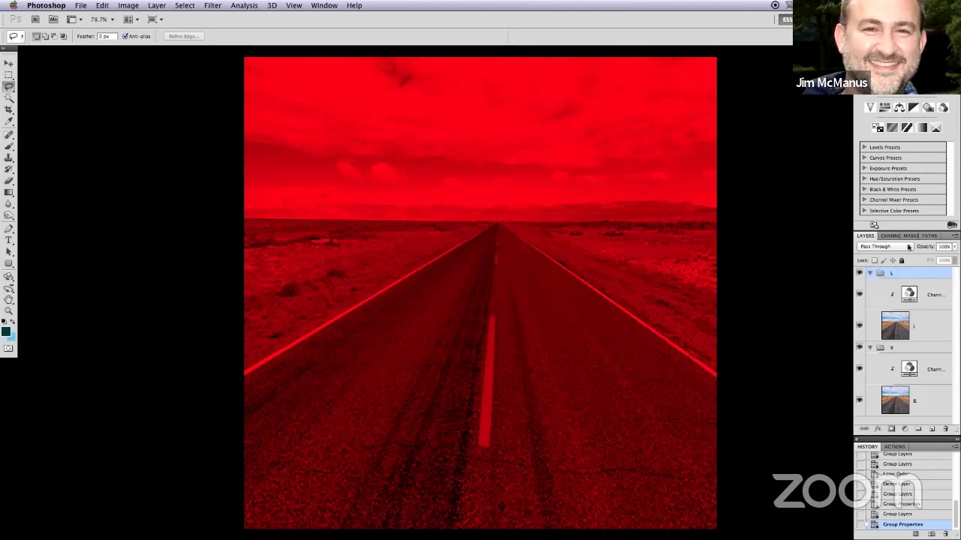
click(906, 247)
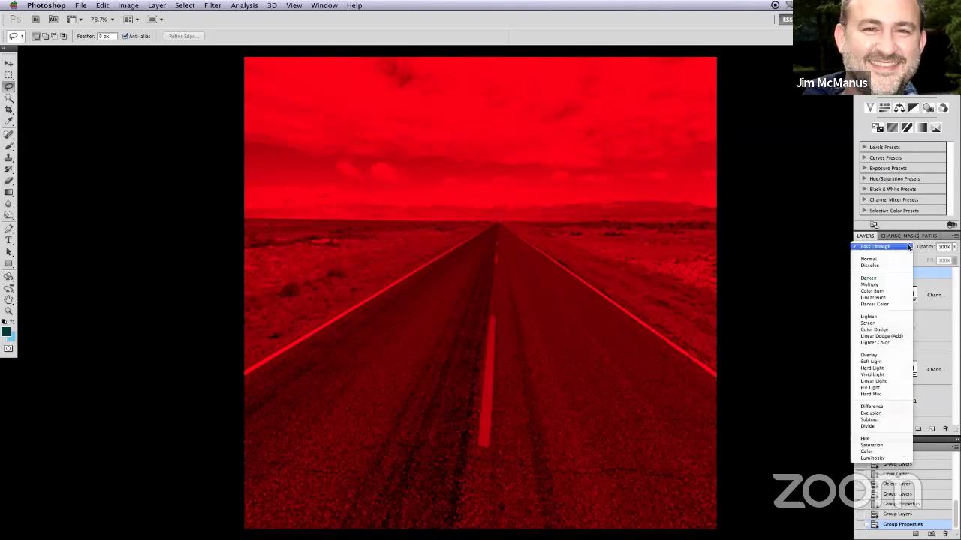
click(891, 318)
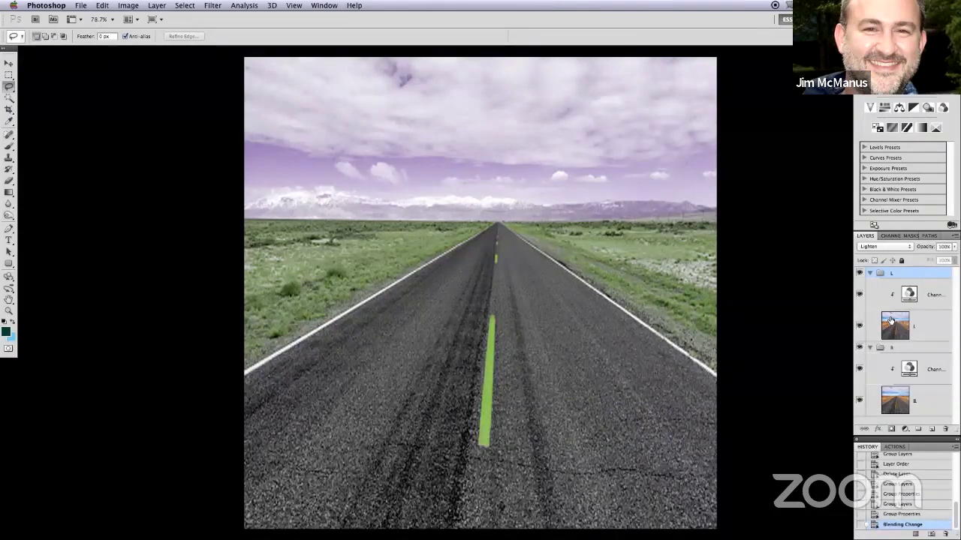
Add a new empty layer above group L and choose the Gradient tool for it.
key(F12)
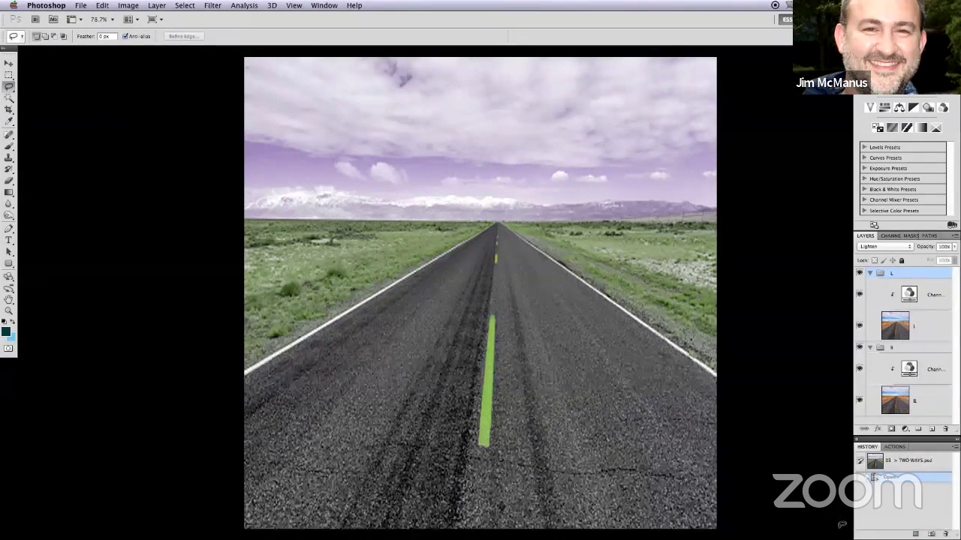
click(928, 422)
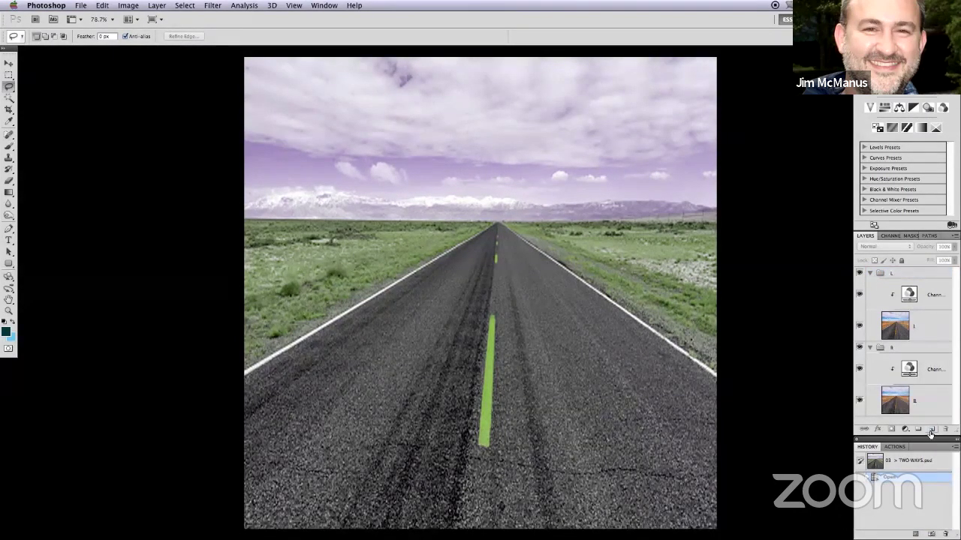
click(931, 432)
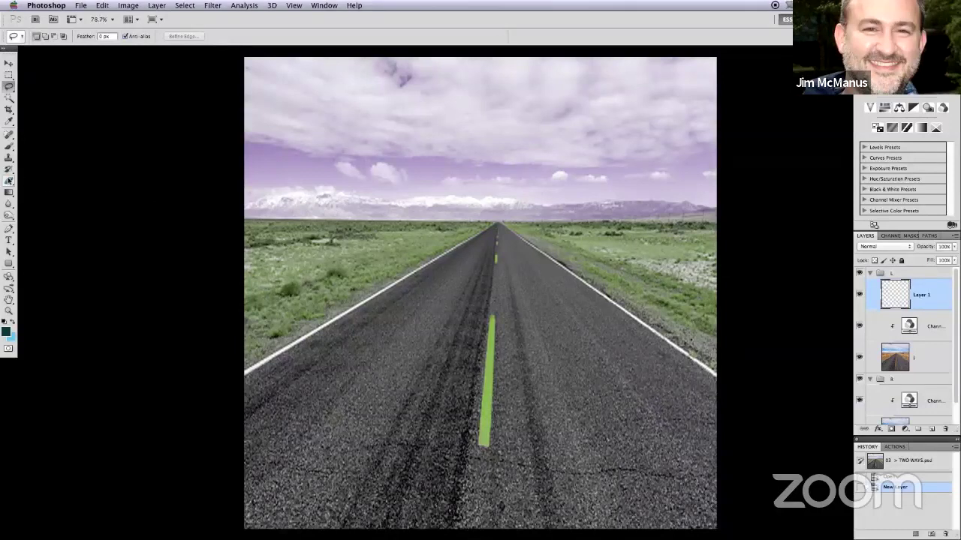
click(10, 193)
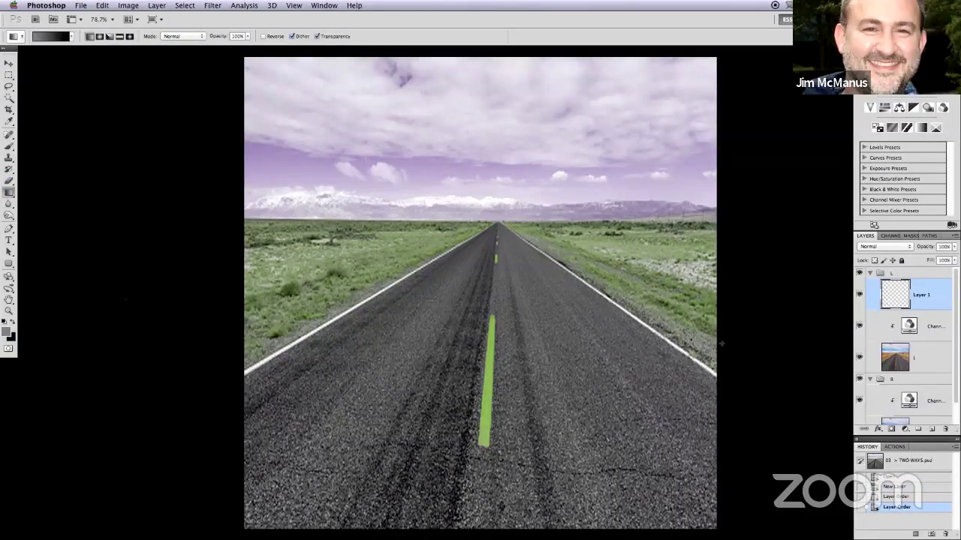
drag(932, 299, 933, 269)
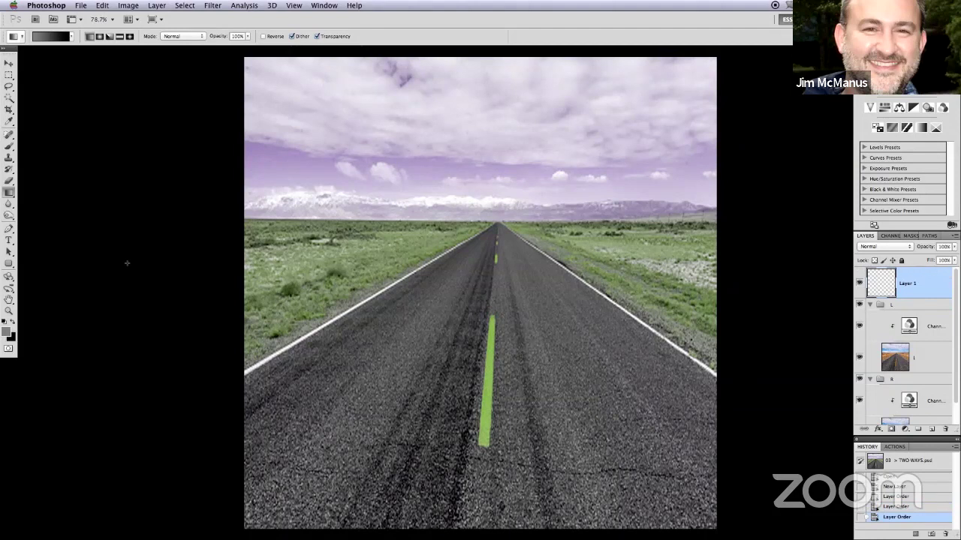
Fill the empty layer with a grey-to-black gradient from the photo's bottom edge up to the horizon and save the document as MAP.psd on the Desktop.
click(13, 194)
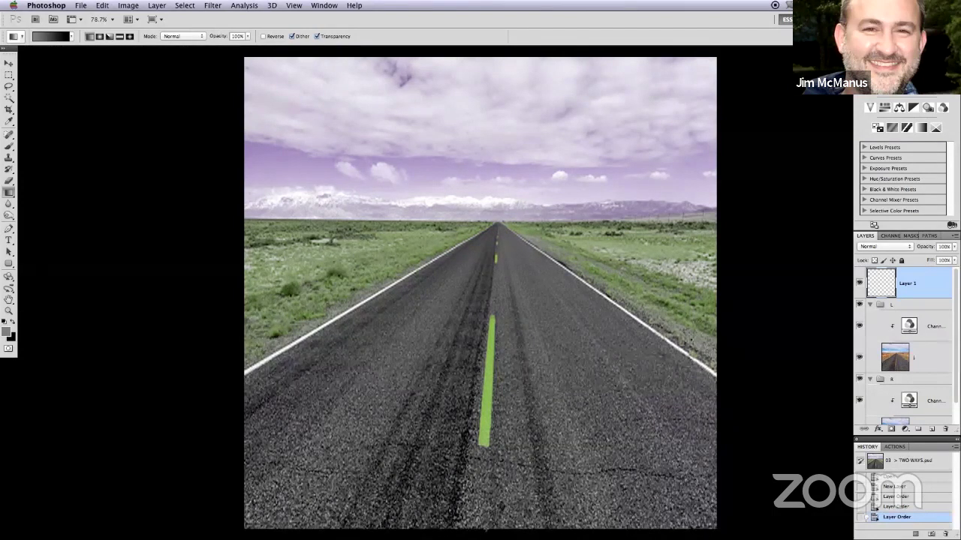
drag(484, 529, 485, 220)
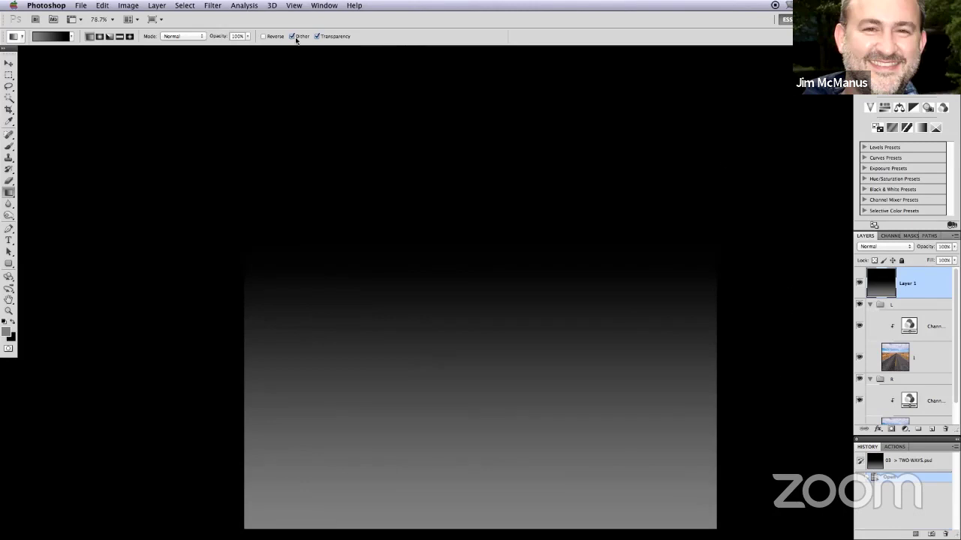
click(79, 5)
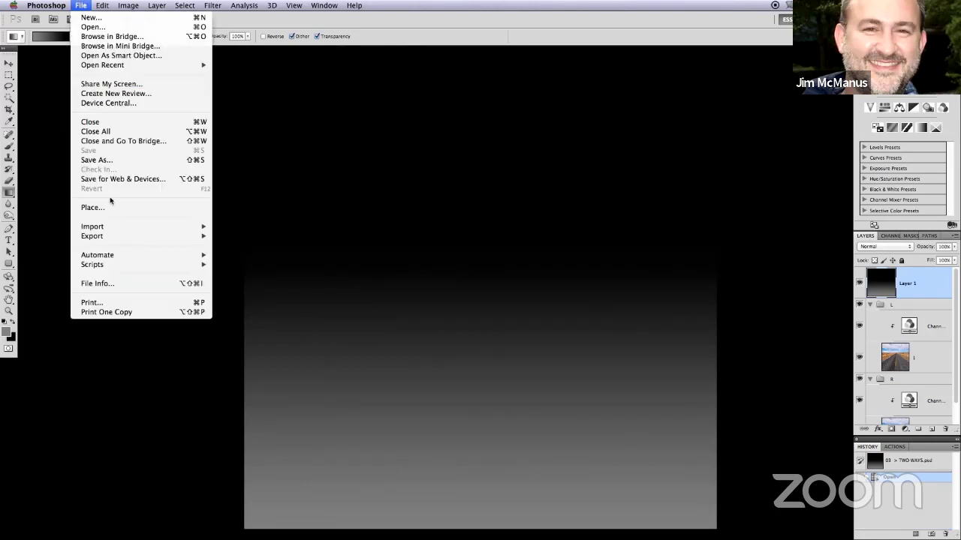
click(101, 160)
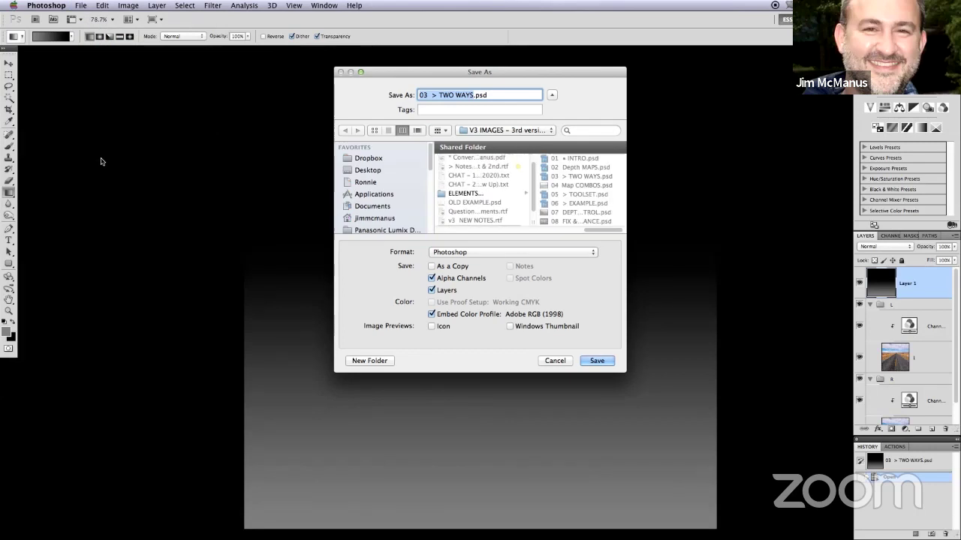
text(MAP)
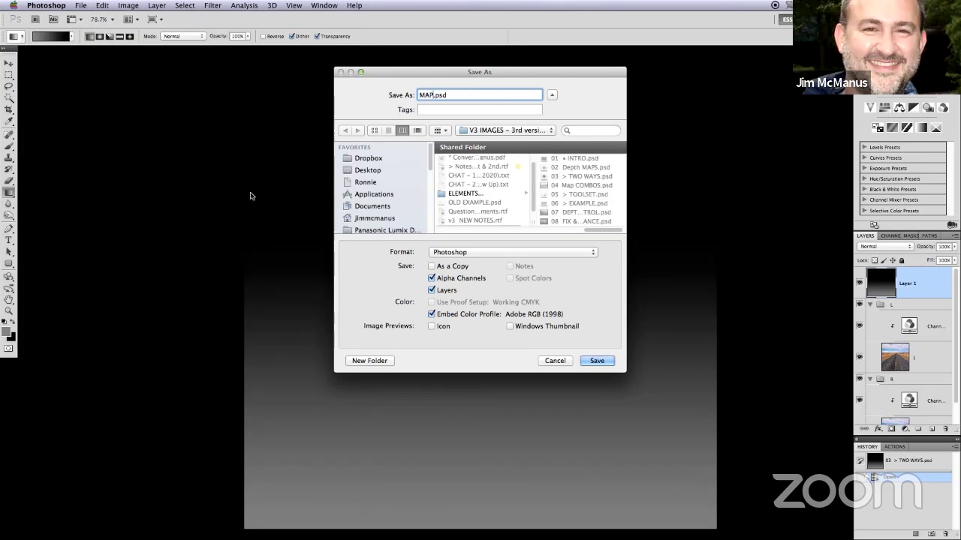
click(368, 170)
key(Return)
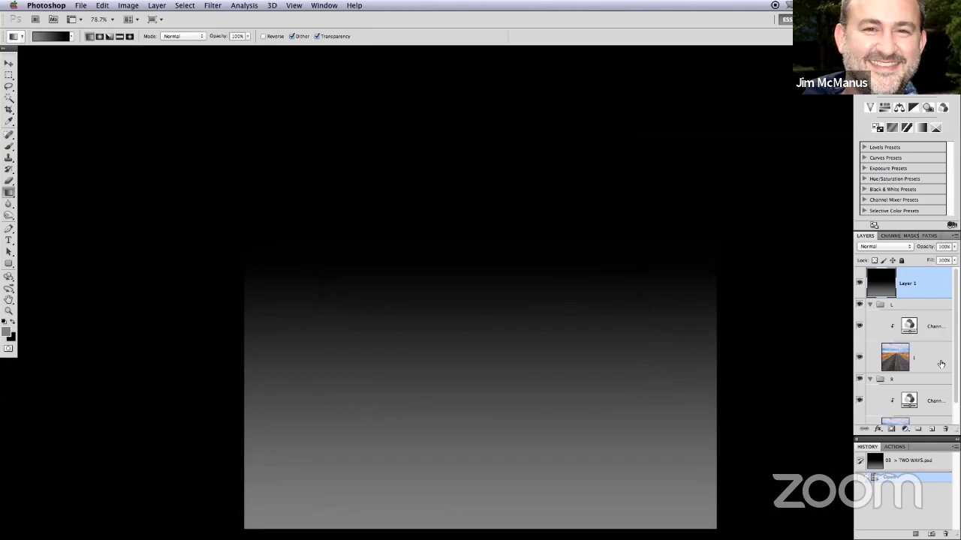
Hide the gradient layer and apply Displace to image layer R with horizontal scale 50 and vertical scale 0, using MAP.psd as the displacement map.
click(859, 284)
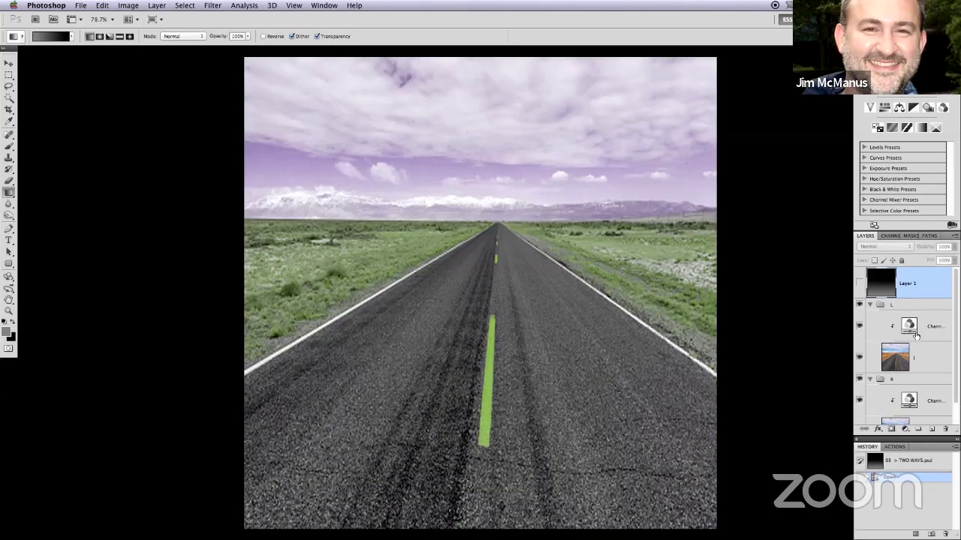
scroll(915, 336, down, 2)
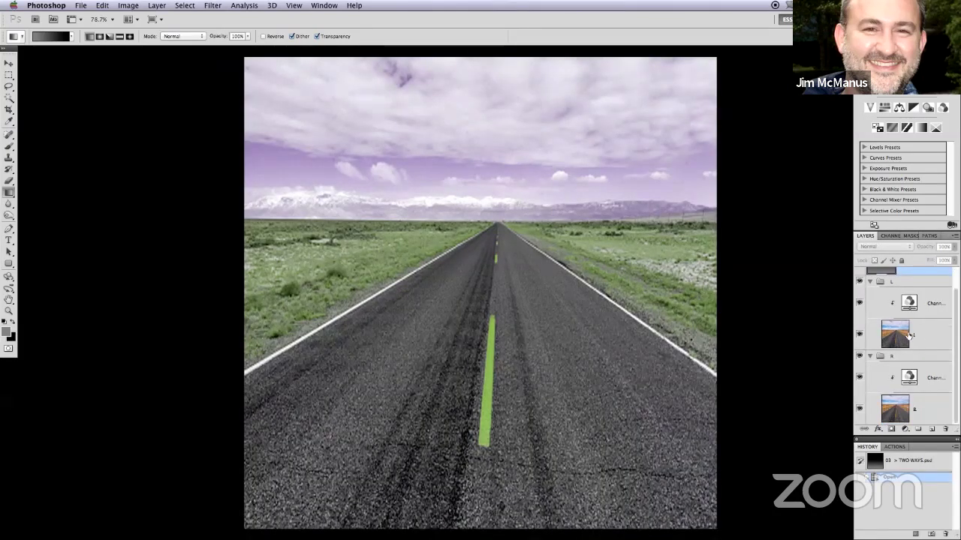
click(928, 412)
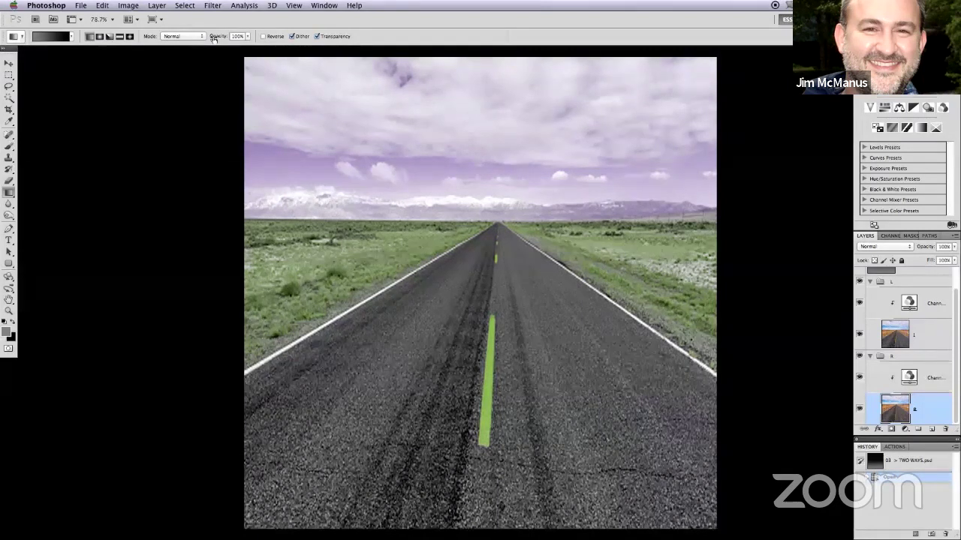
click(213, 6)
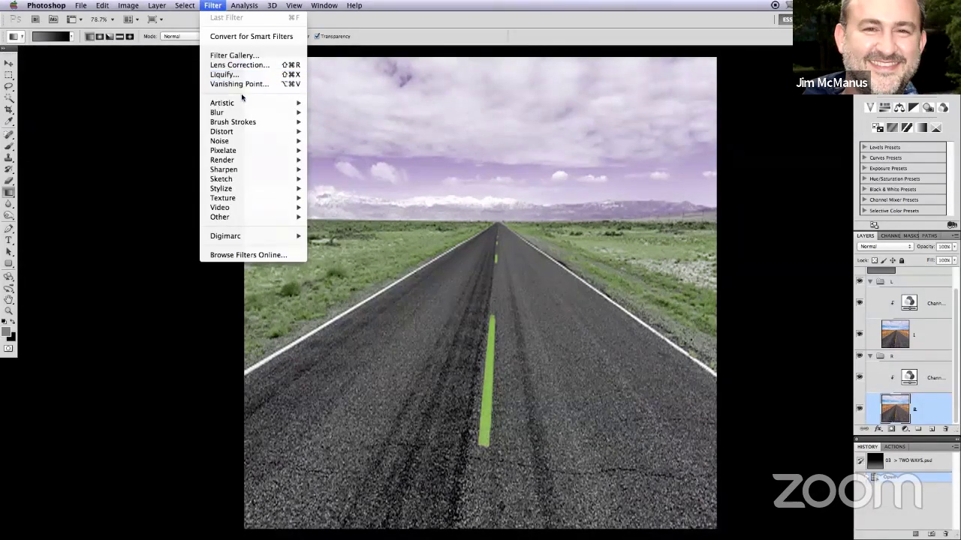
mouse_move(242, 134)
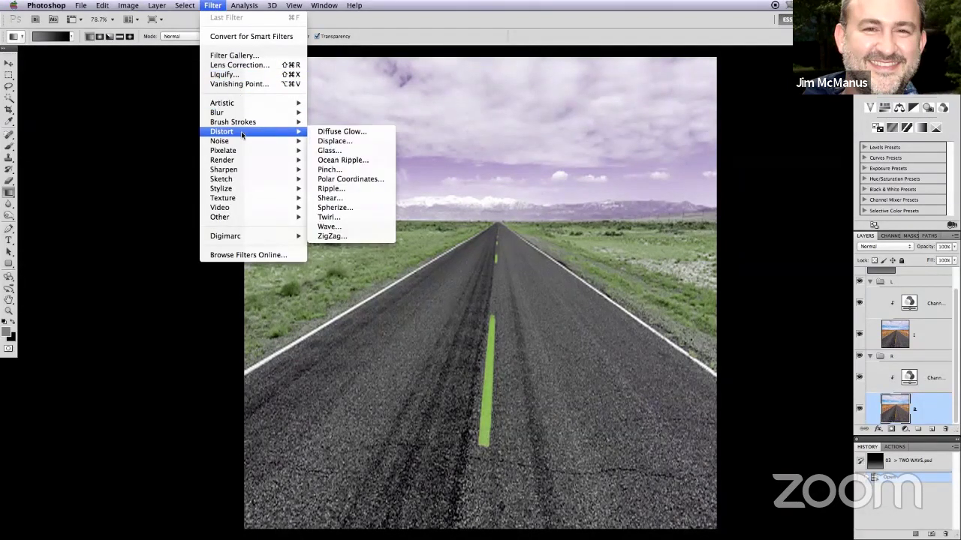
click(349, 141)
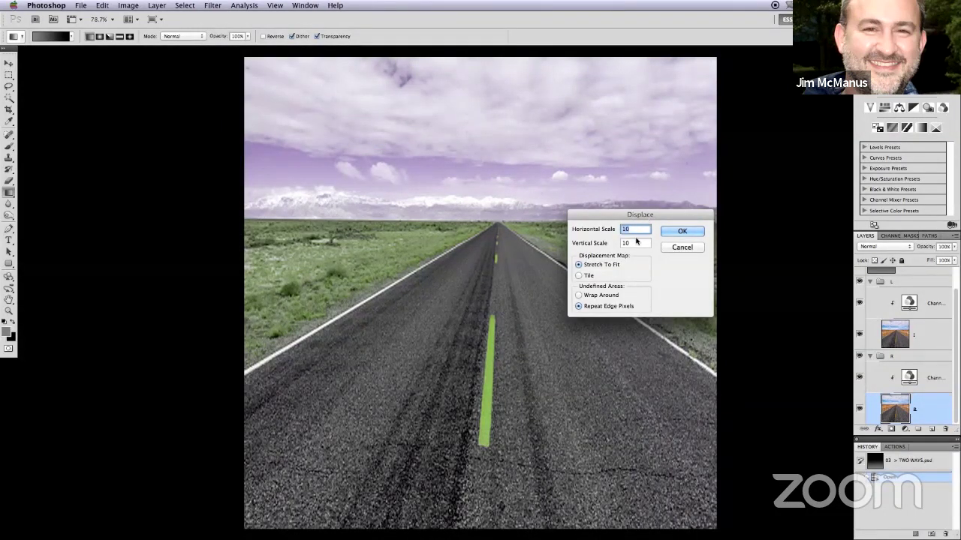
key(Tab)
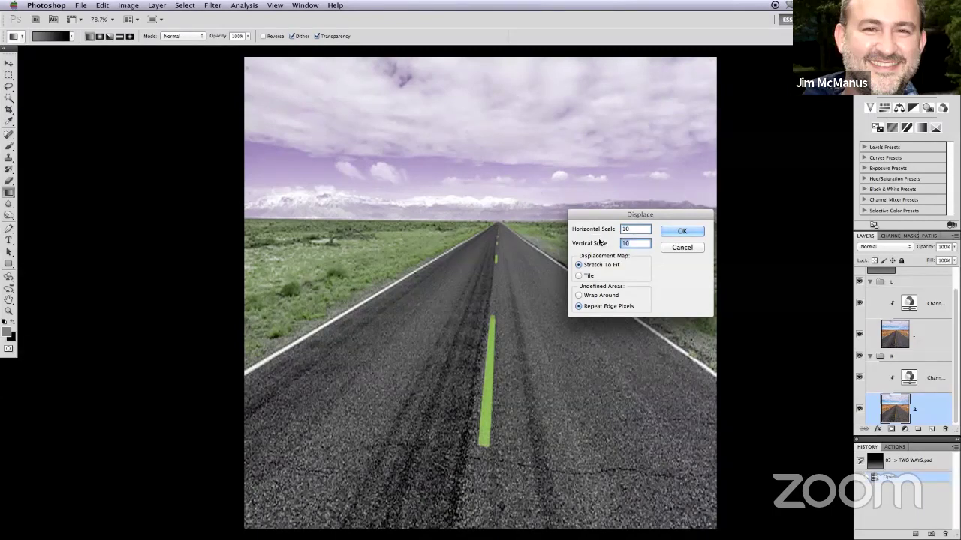
text(0)
drag(638, 231, 611, 229)
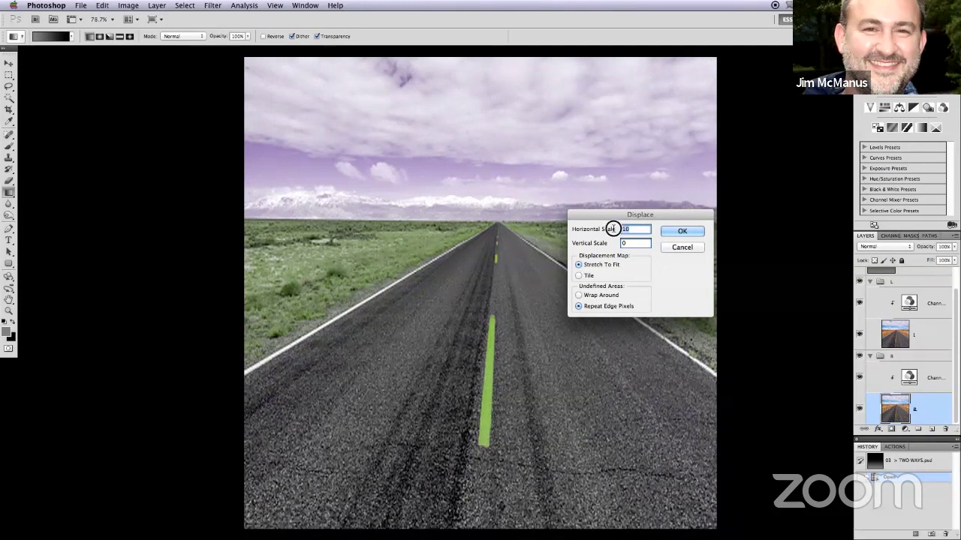
text(50)
click(683, 230)
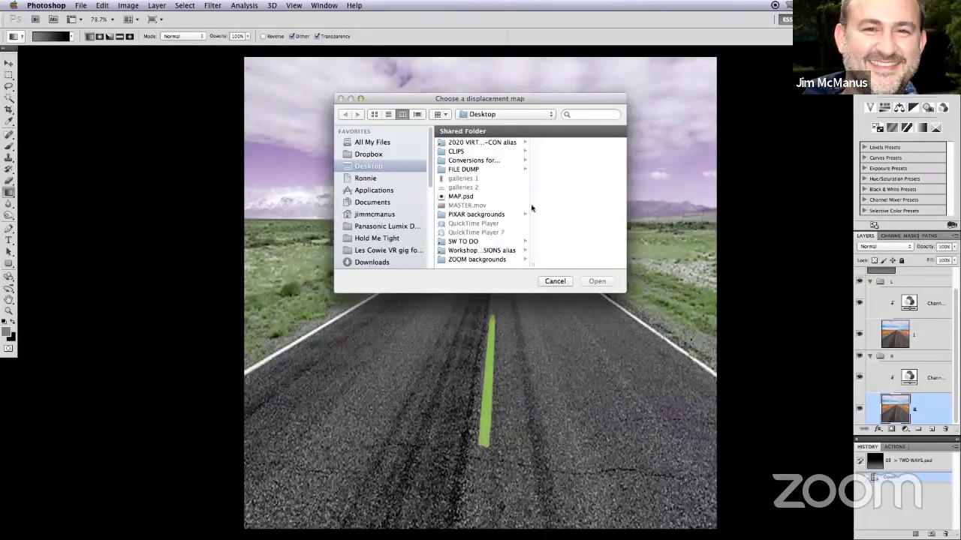
click(451, 198)
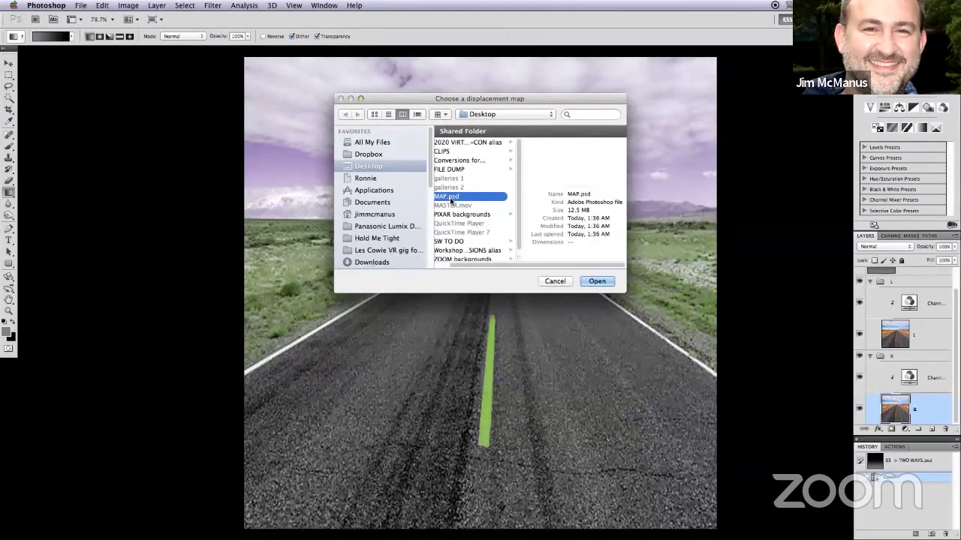
click(597, 281)
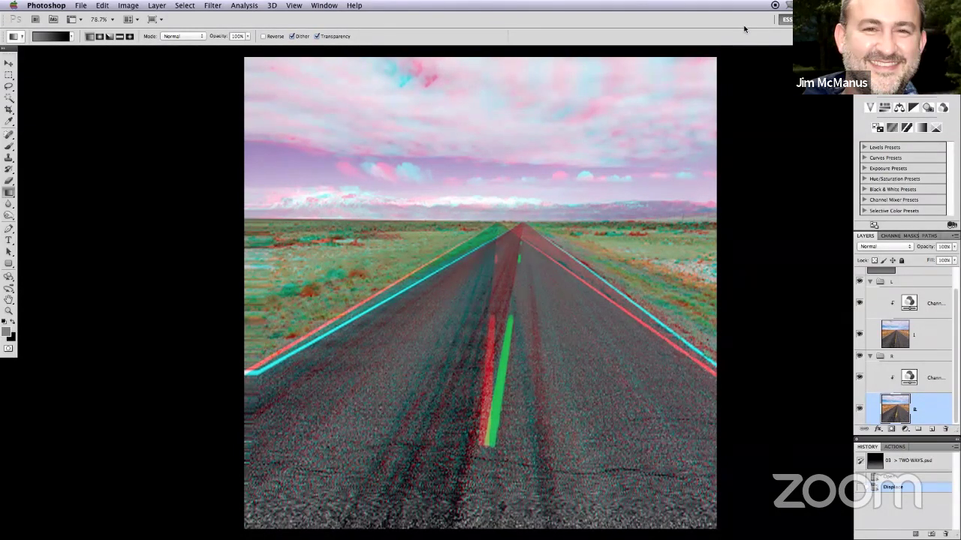
Revert the displacement of layer R and delete the gradient layer.
drag(896, 271, 925, 356)
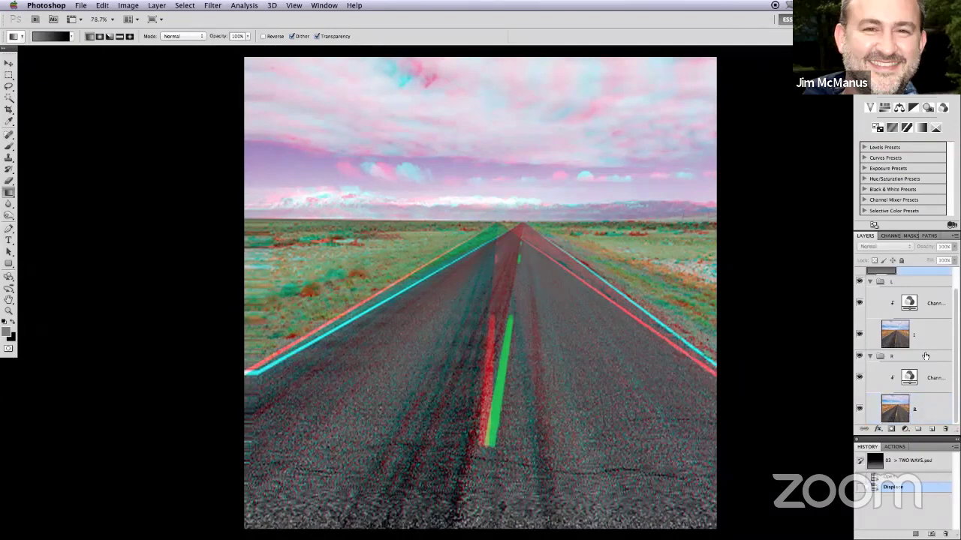
click(919, 479)
right_click(922, 286)
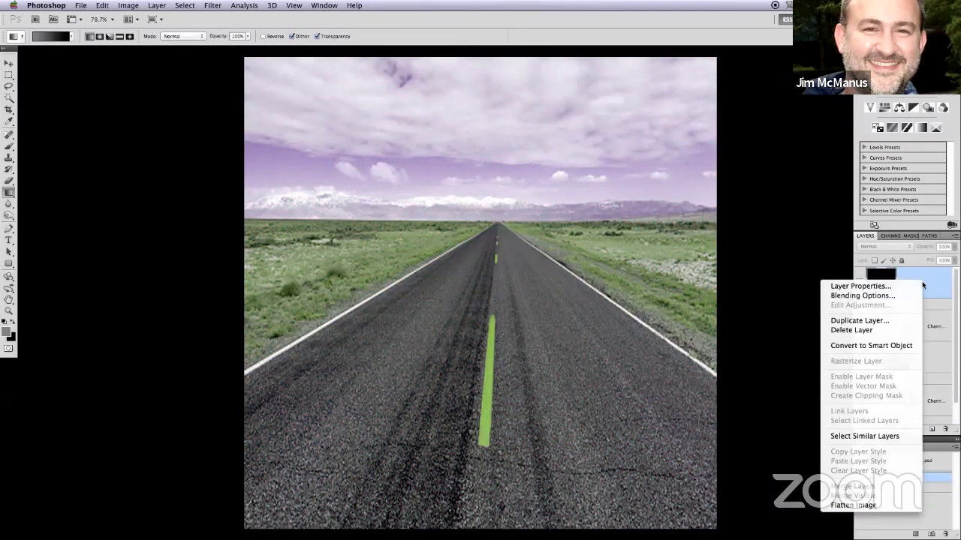
click(887, 332)
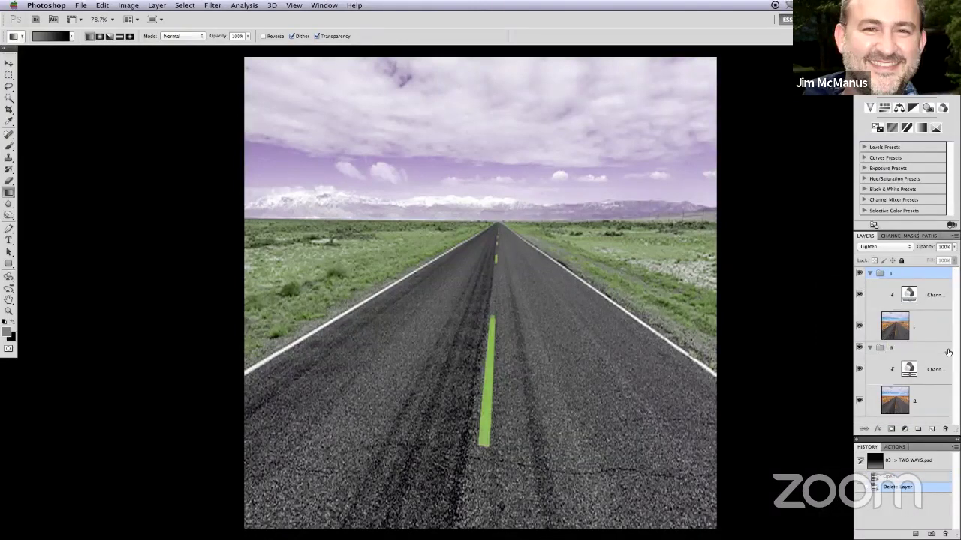
Skew image layer R horizontally by -6.24°, shifting its upper edge to the right while the lower edge stays in place.
click(932, 401)
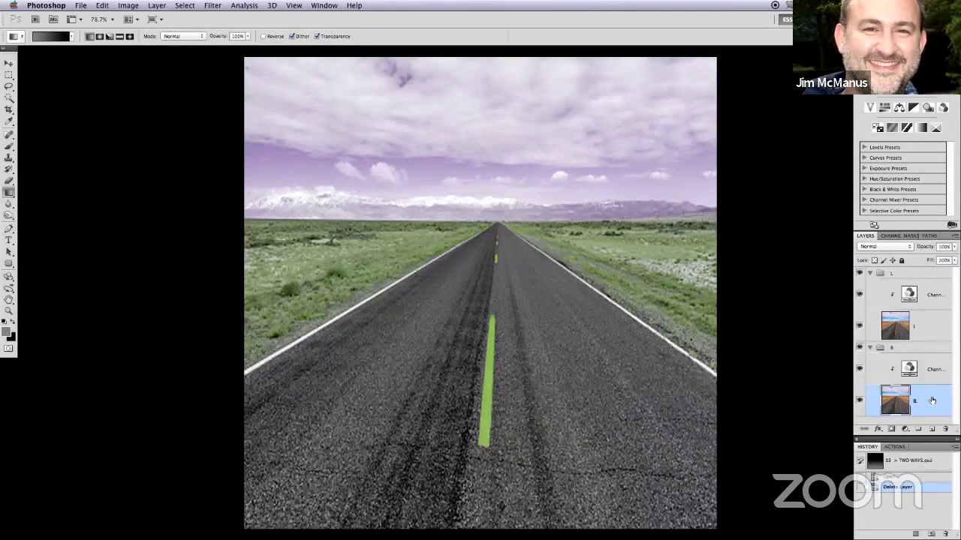
click(103, 6)
mouse_move(120, 228)
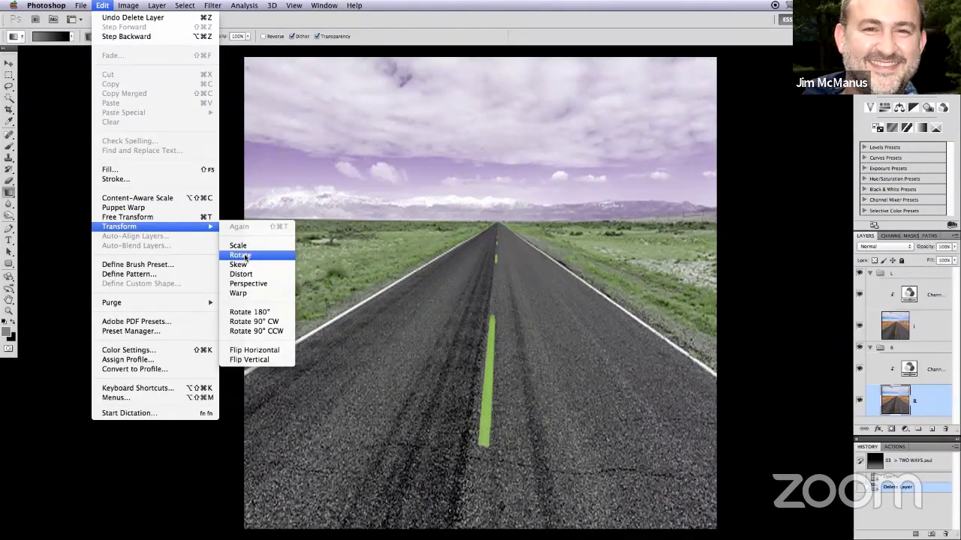
click(243, 264)
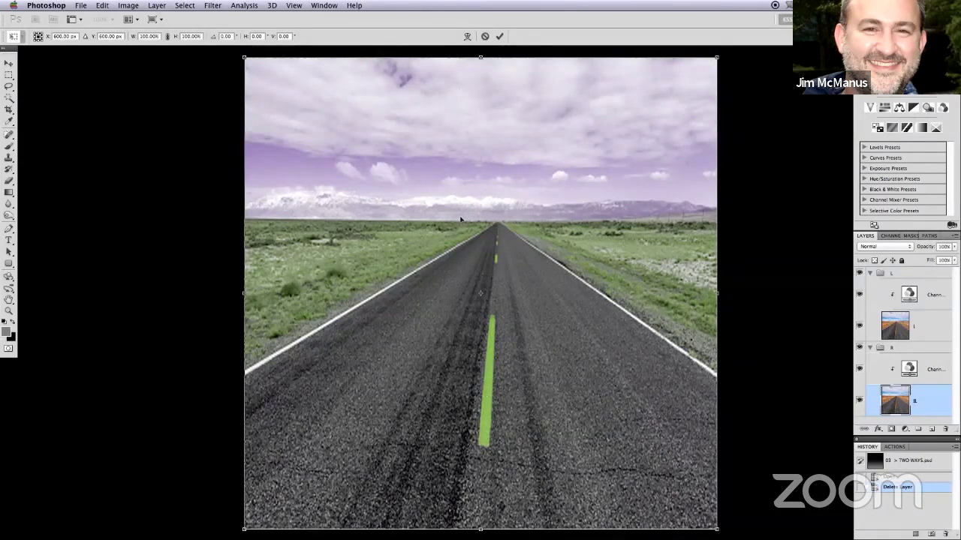
drag(480, 58, 481, 81)
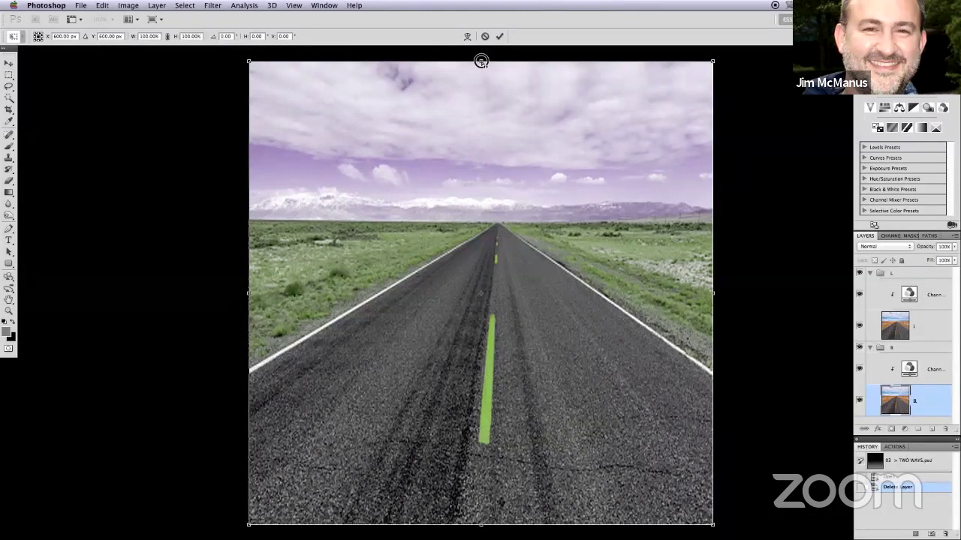
drag(482, 64, 533, 64)
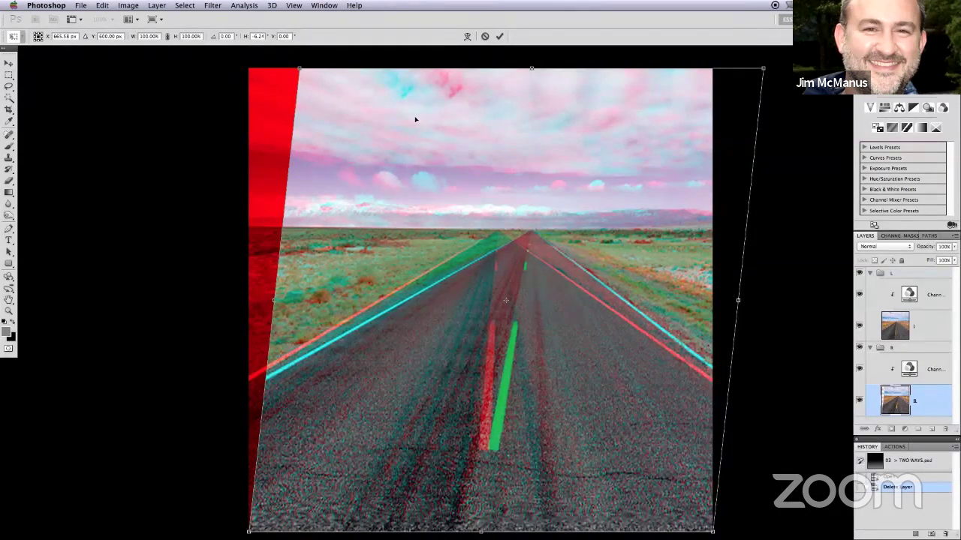
key(Return)
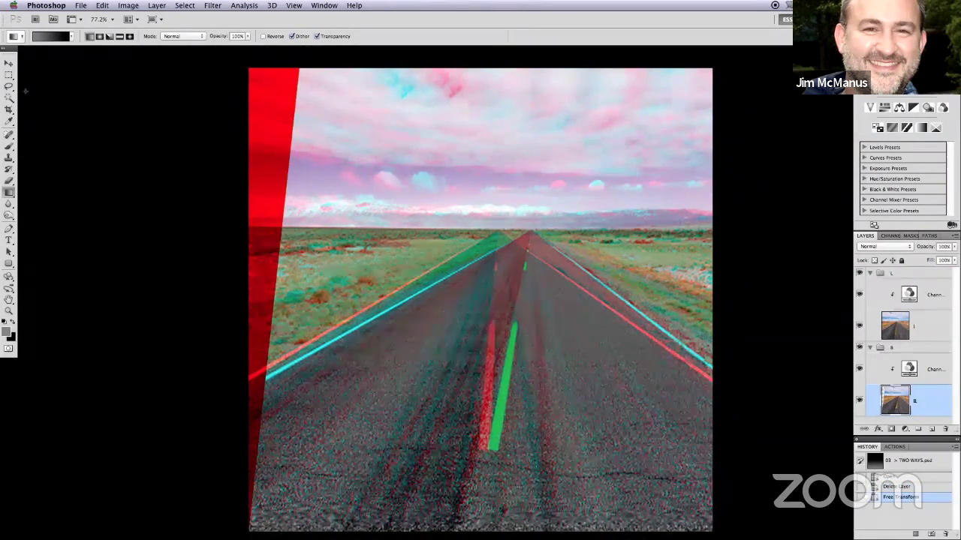
Select the sky above the horizon on layer R, skew it horizontally by 12.16° so its upper edge shifts left, and deselect.
click(9, 75)
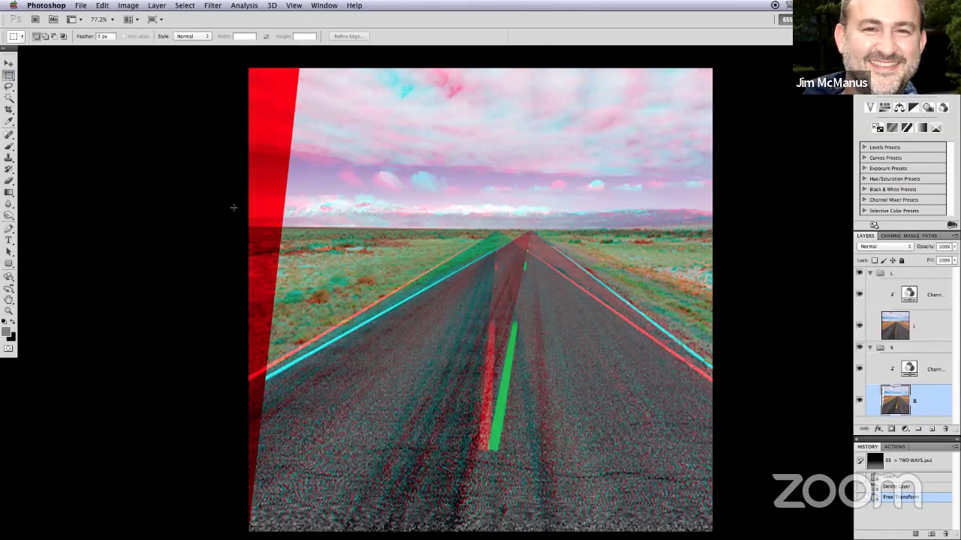
drag(262, 226, 788, 52)
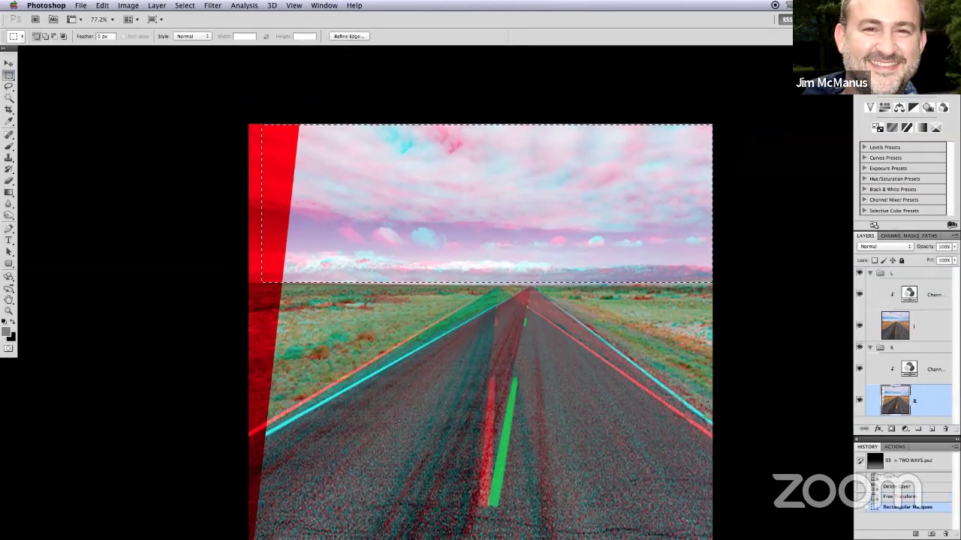
scroll(714, 270, down, 3)
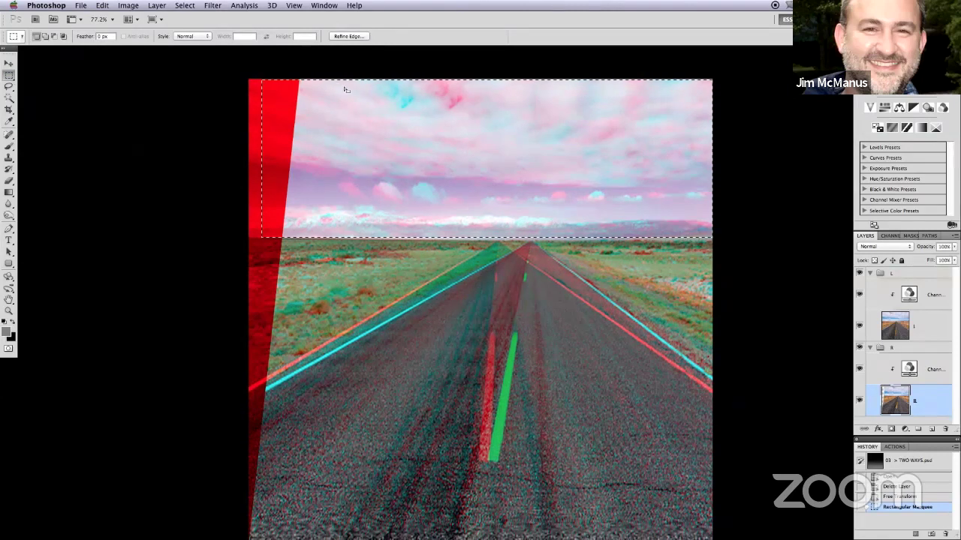
click(105, 6)
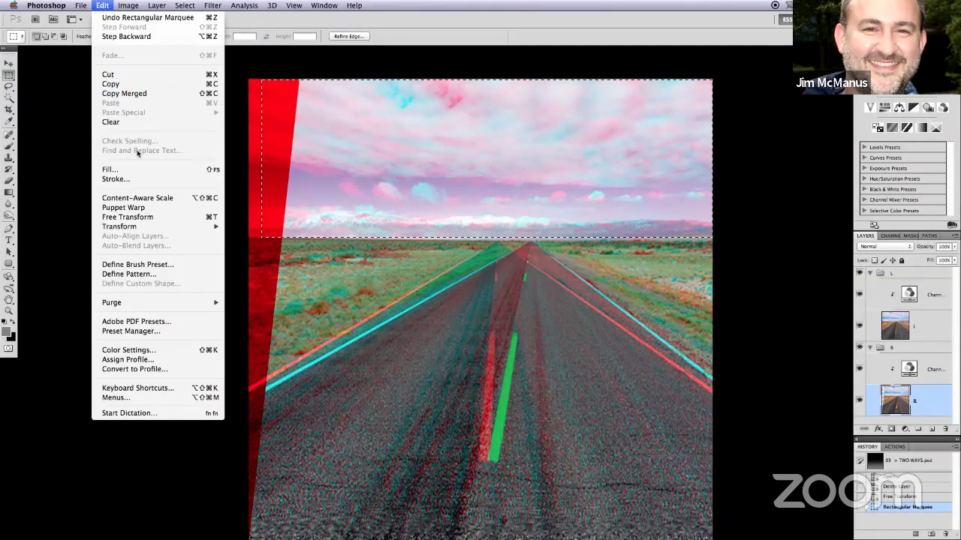
mouse_move(135, 227)
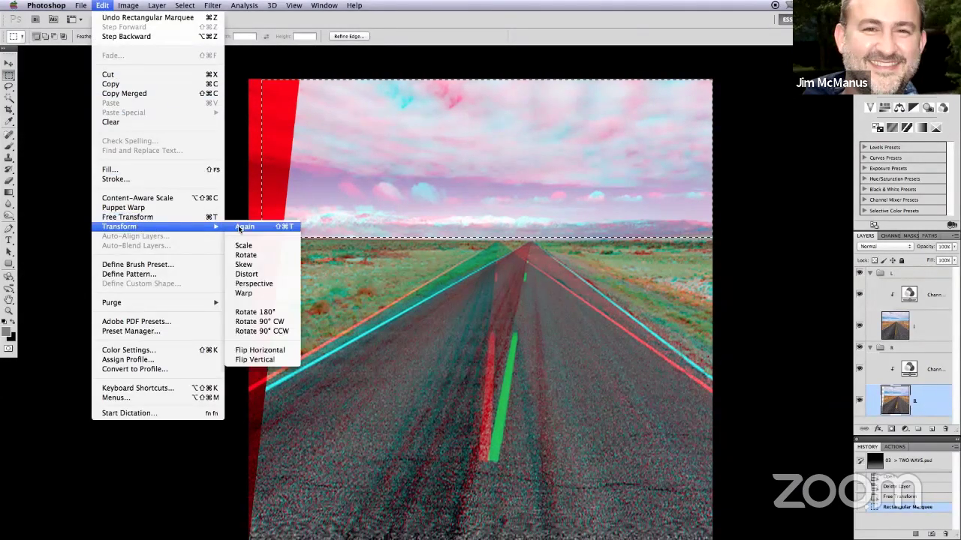
click(256, 267)
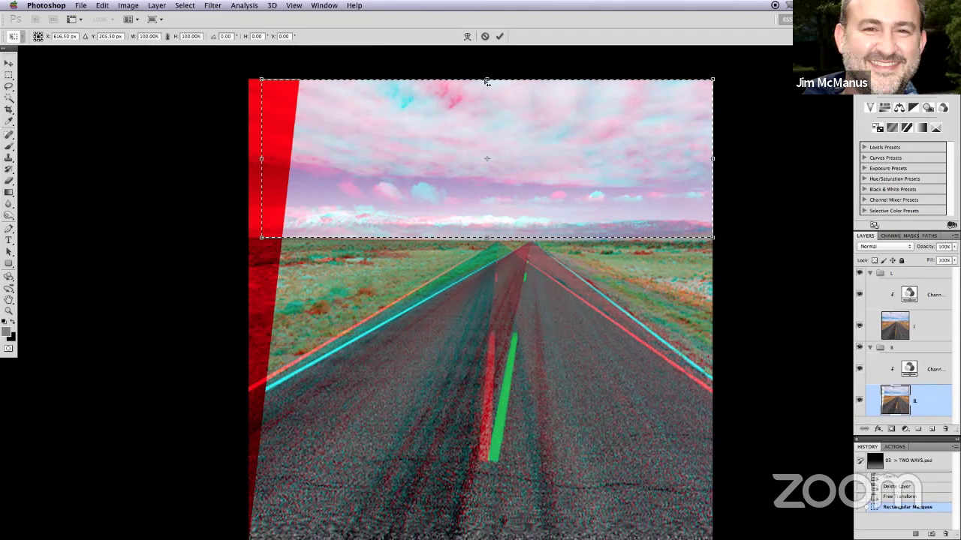
drag(484, 79, 451, 79)
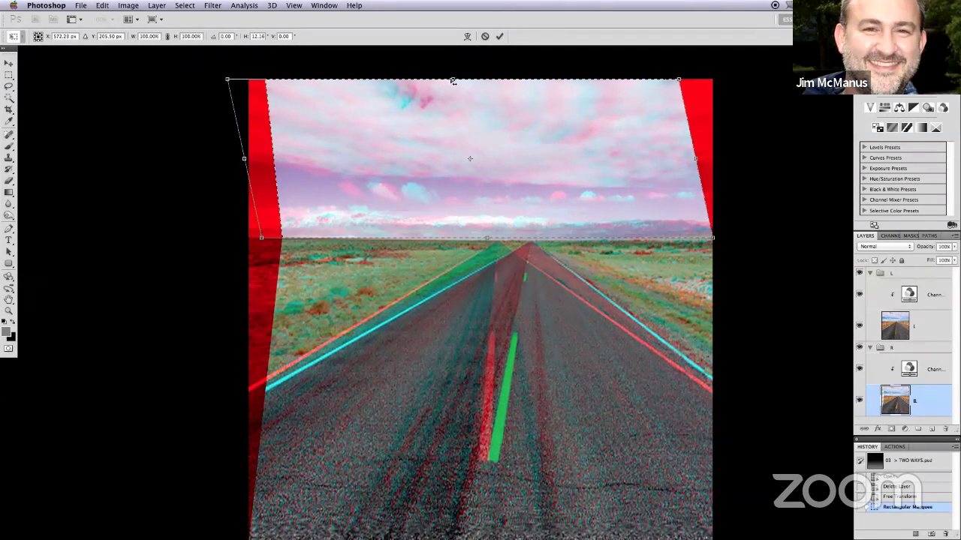
key(Return)
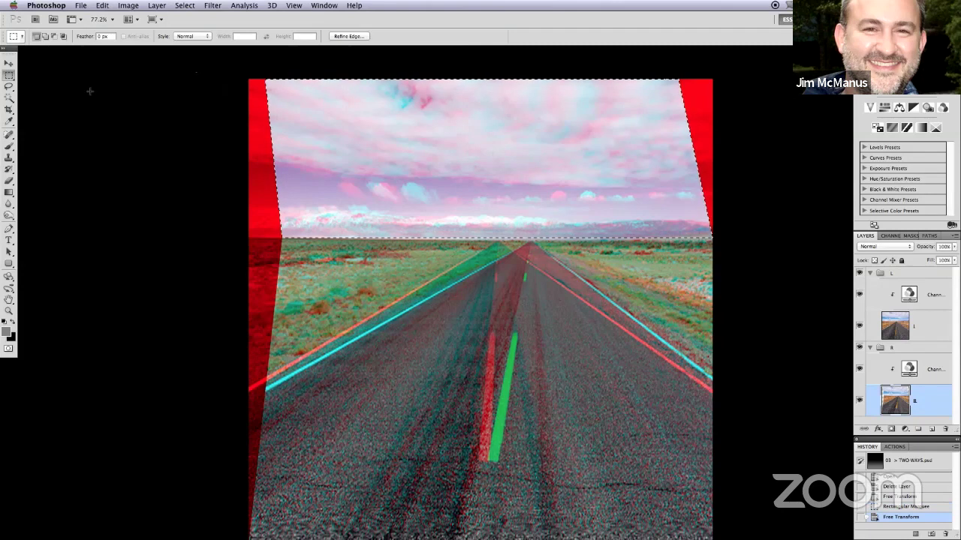
key(ctrl+d)
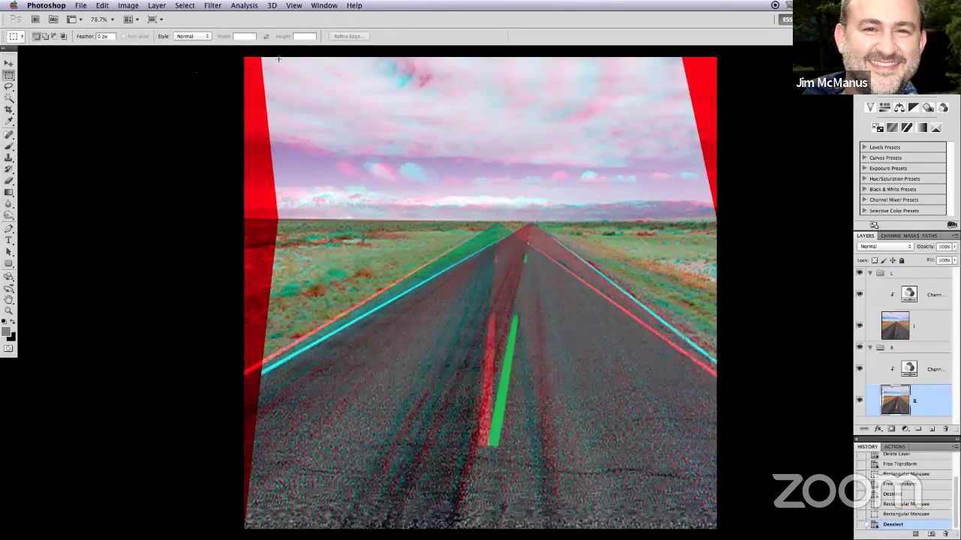
Select the narrow strips along the road image's two sides by marqueeing the clean central area and inverting the selection.
drag(277, 55, 680, 503)
drag(680, 506, 682, 515)
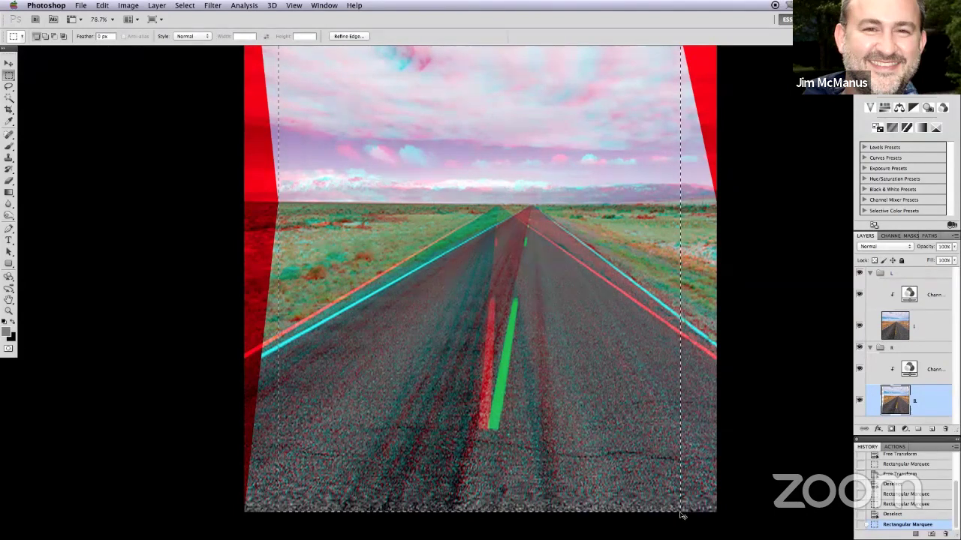
key(super+shift+i)
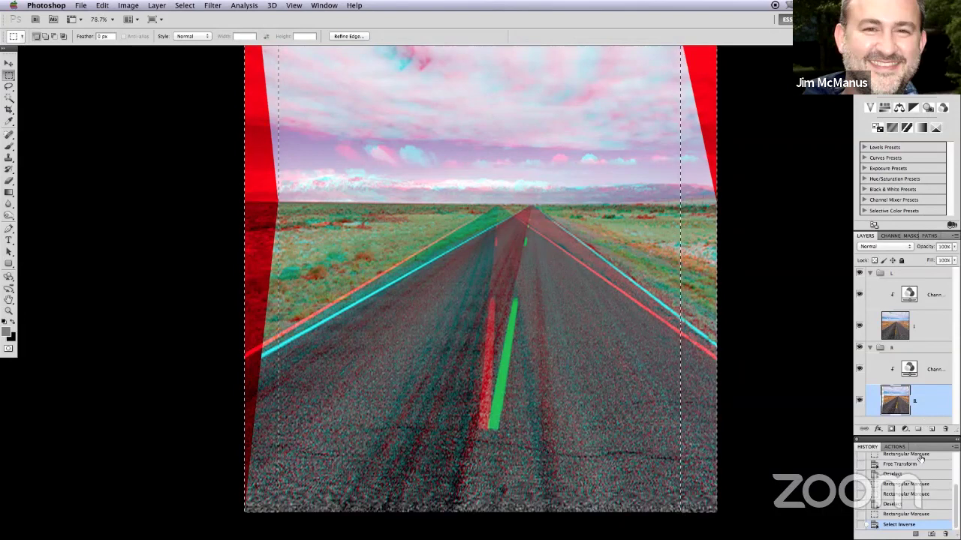
Create a new layer above the L group and fill the selected side strips with black at 100% opacity.
click(931, 428)
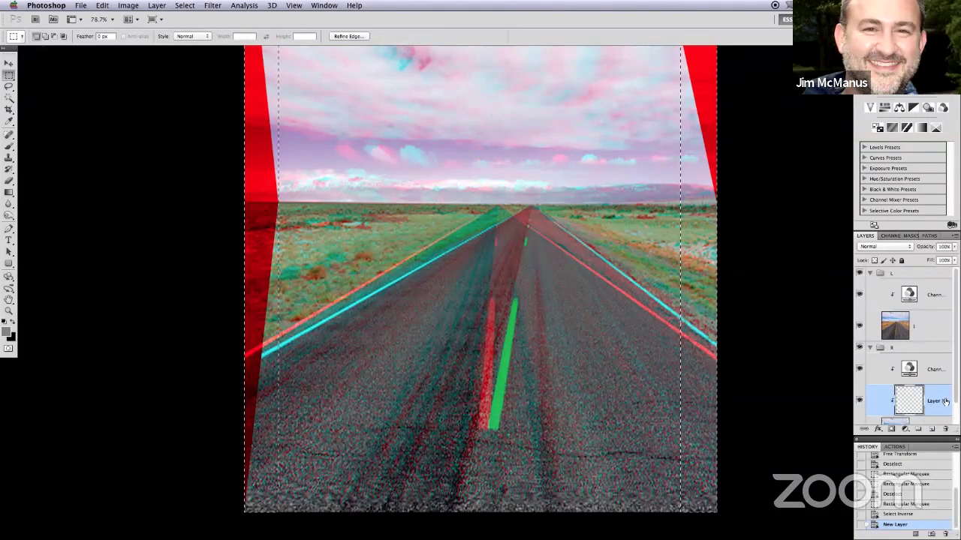
drag(945, 400, 923, 269)
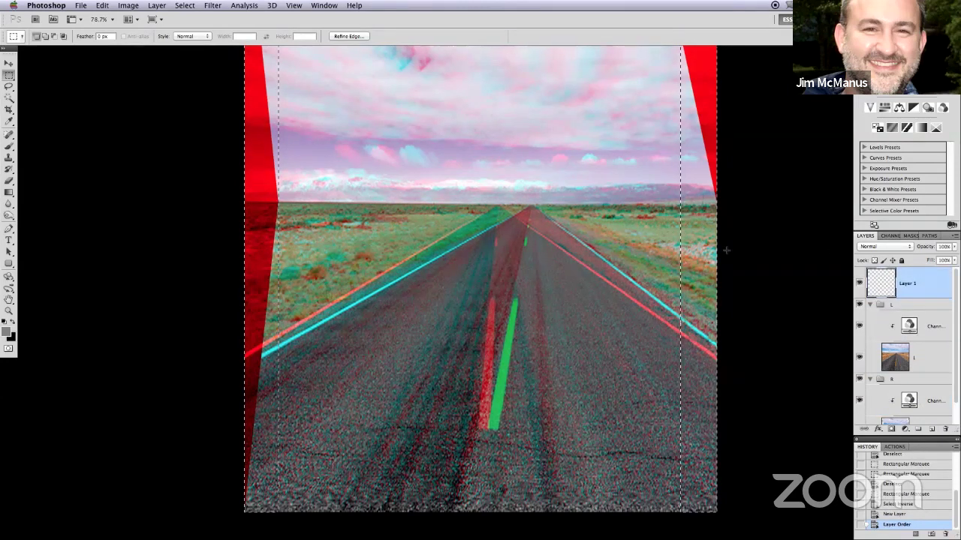
key(shift+BackSpace)
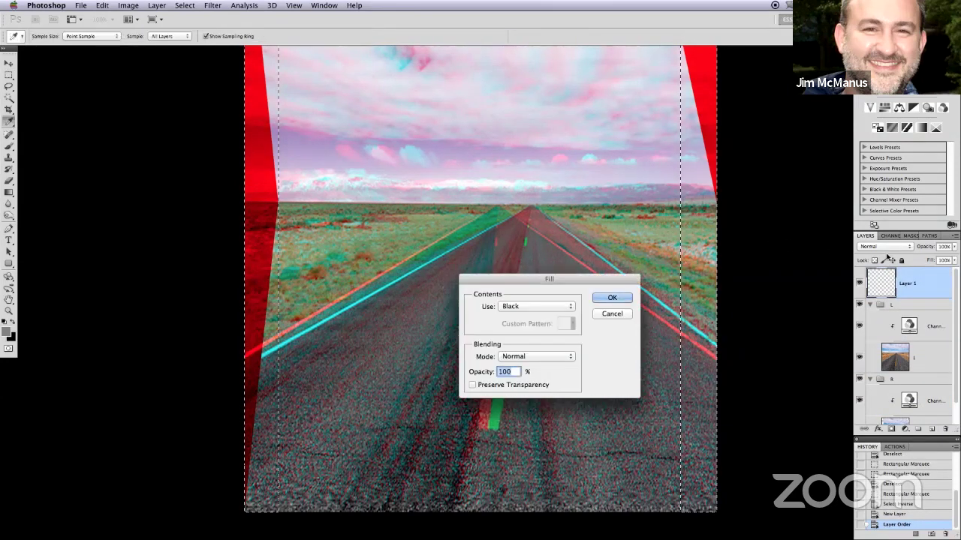
key(Return)
key(ctrl+d)
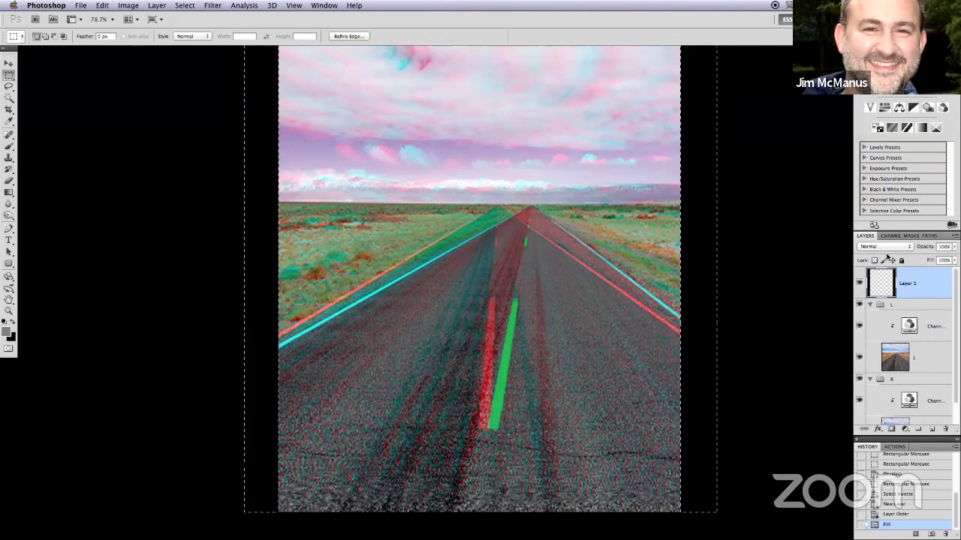
scroll(842, 232, up, 1)
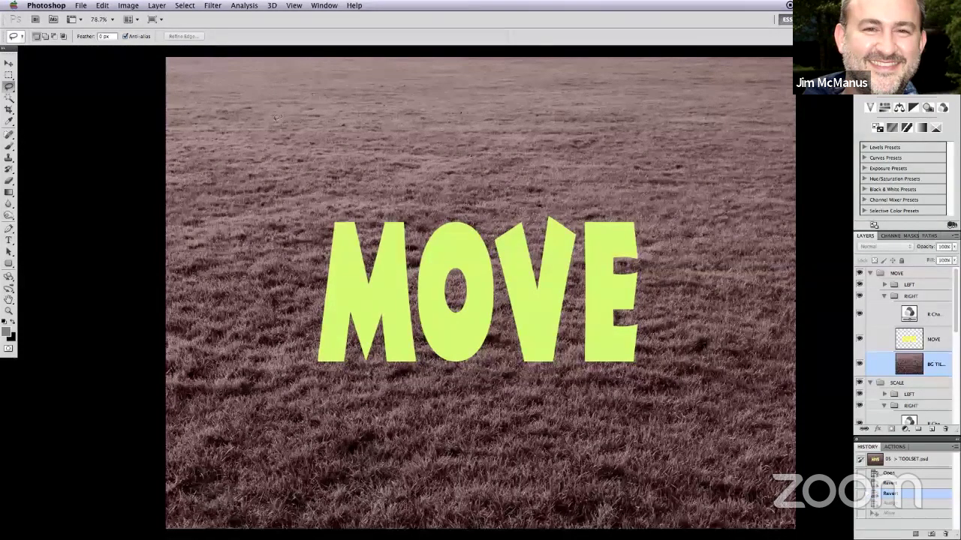
With the Move tool, shift the MOVE text layer in the RIGHT group slightly to the right.
click(9, 64)
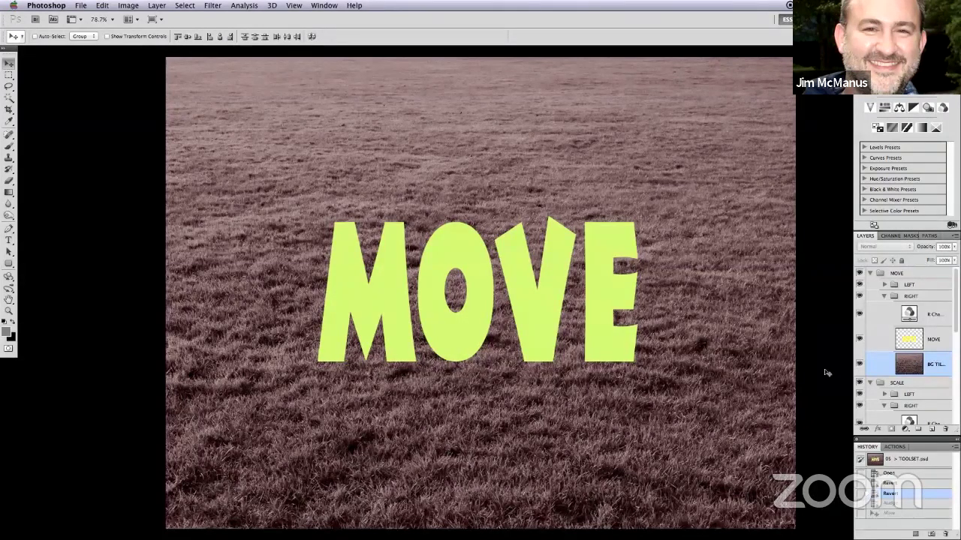
click(875, 363)
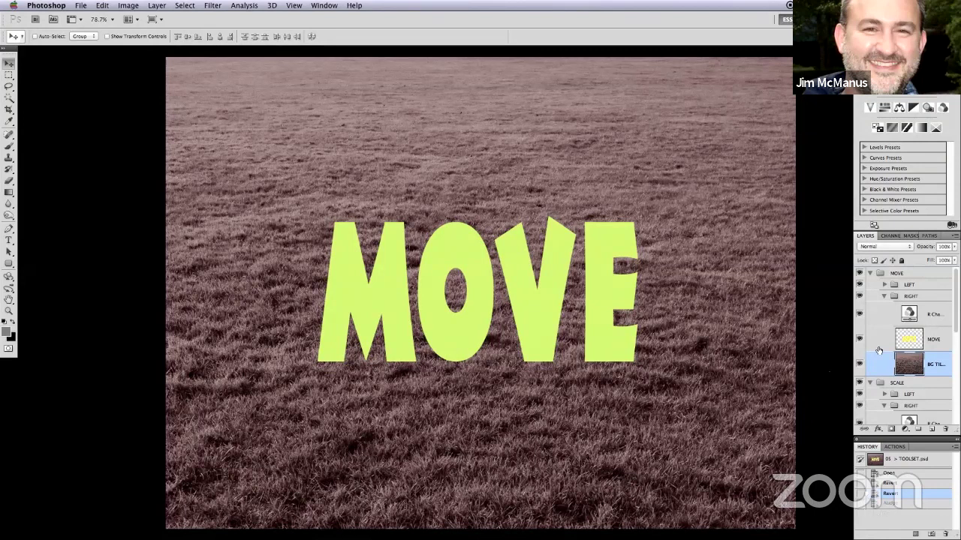
click(877, 344)
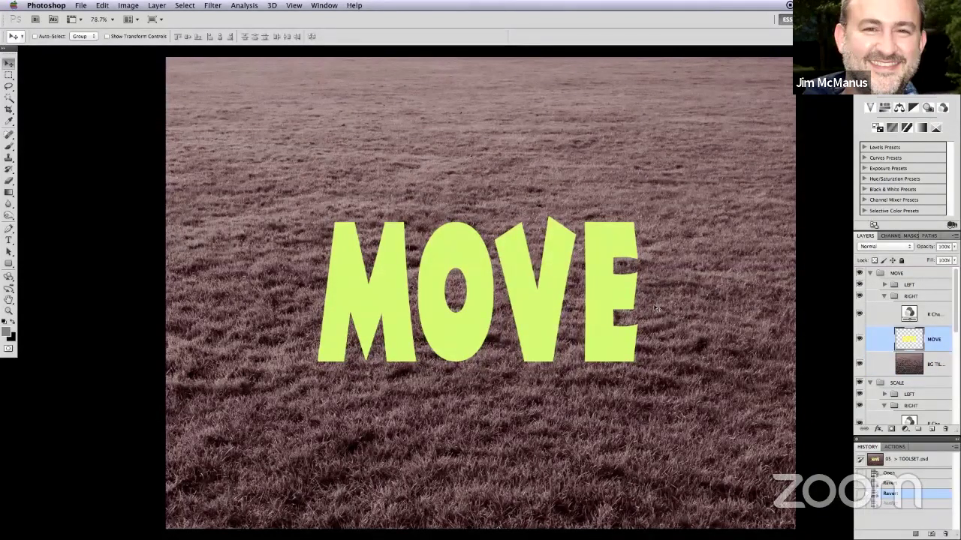
drag(653, 305, 654, 307)
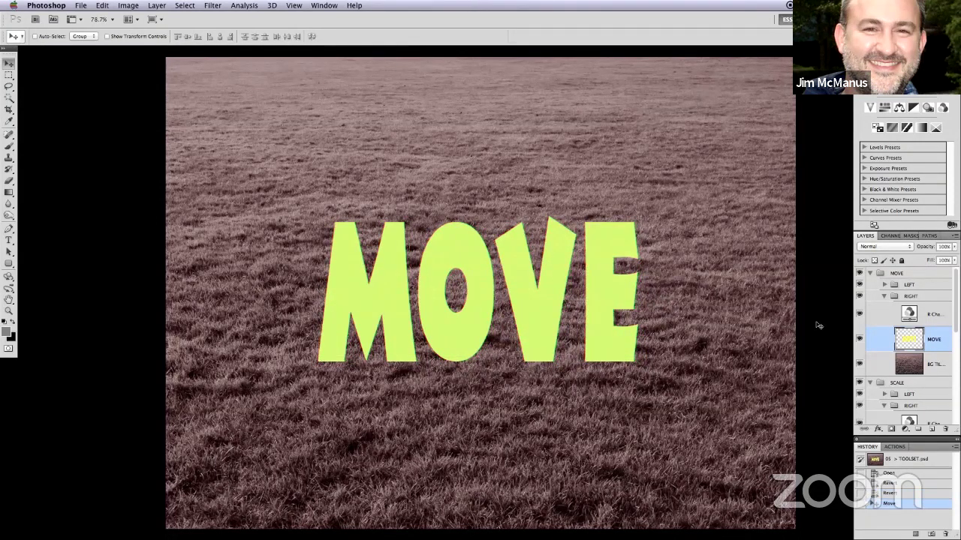
Nudge the grass background layer in the RIGHT group to the right to push the ground back in depth.
click(875, 364)
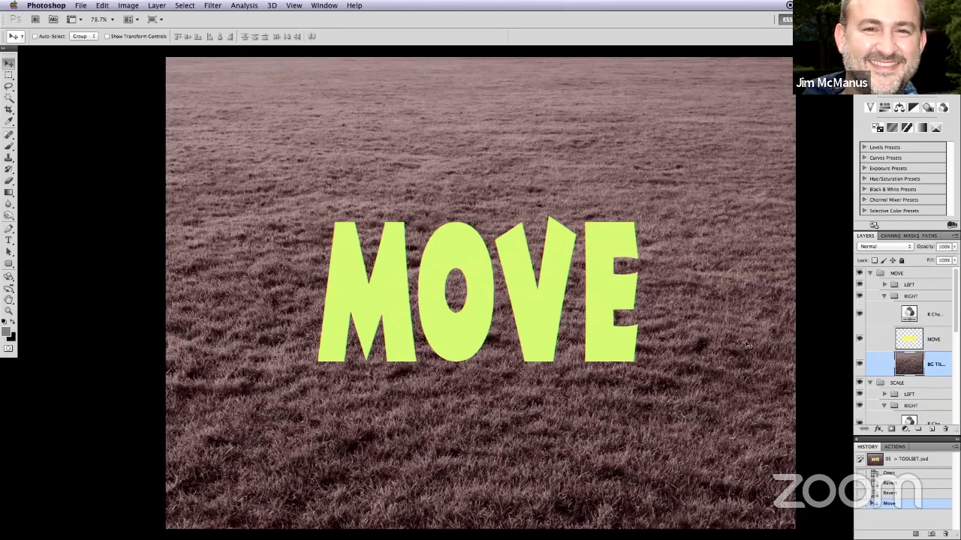
key(Right)
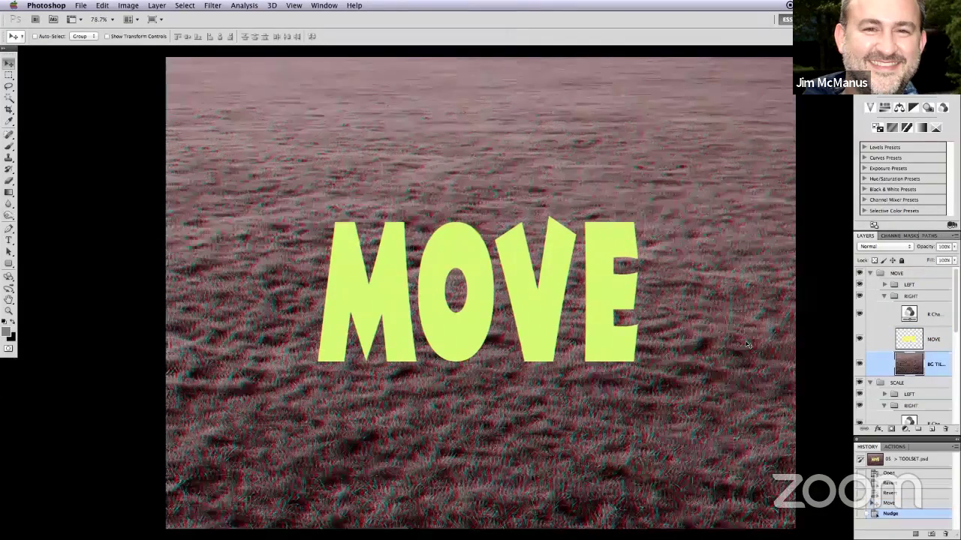
key(Right)
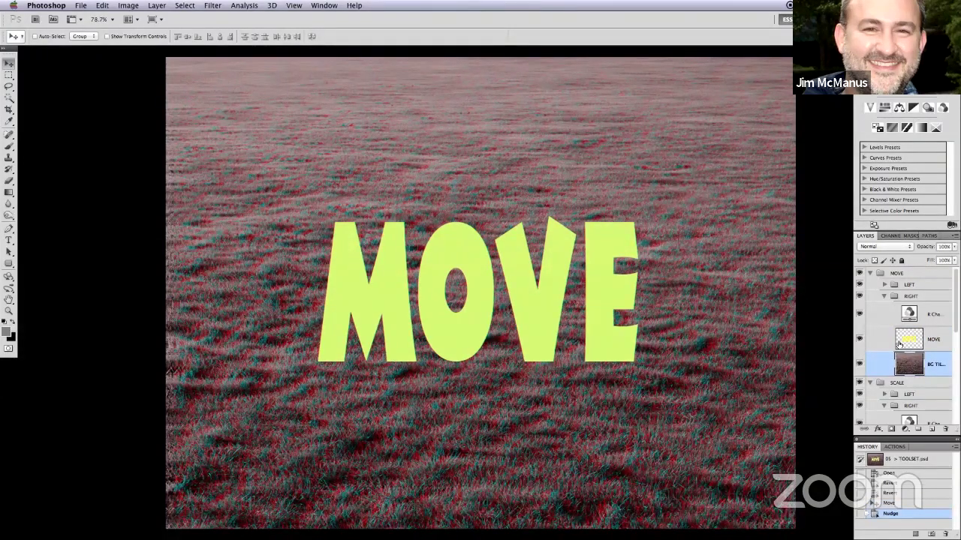
Shift the MOVE text layer in the RIGHT group left and right to compare its forward and backward depth.
click(871, 342)
key(Right)
key(Right)
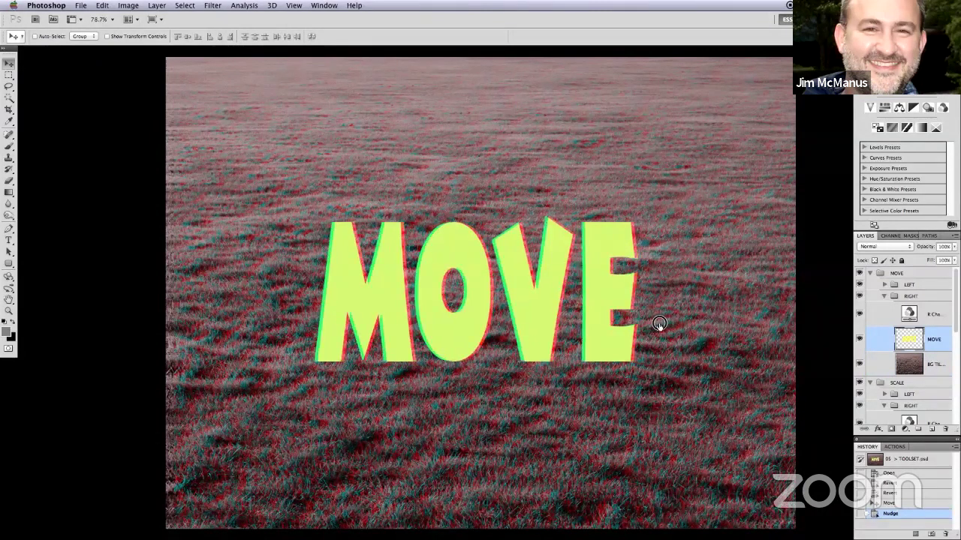
drag(667, 325, 669, 326)
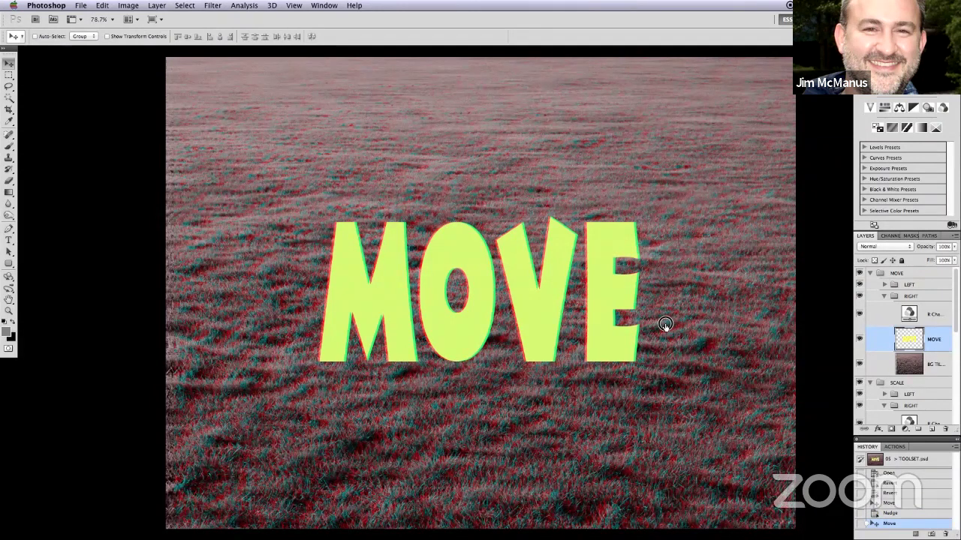
drag(665, 327, 674, 327)
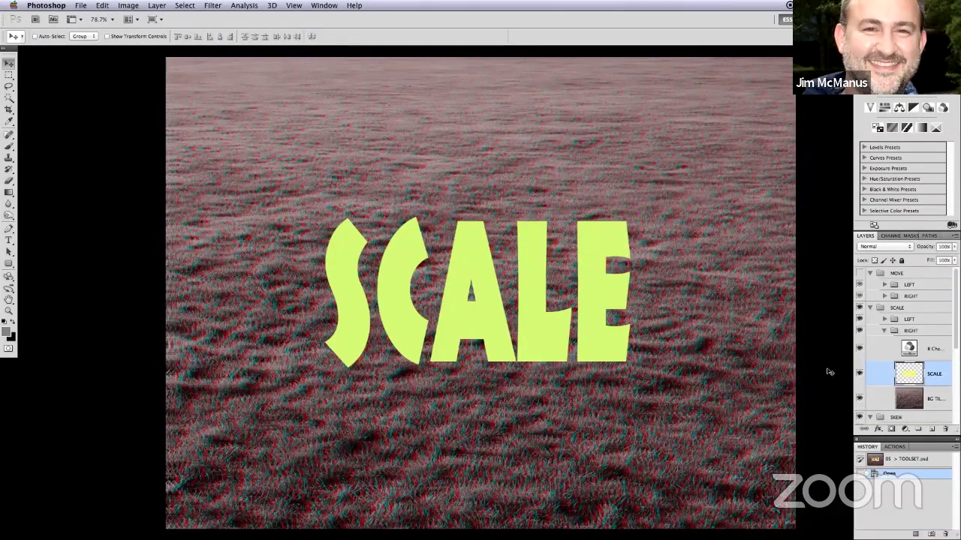
Scale the SCALE text layer horizontally, stretching its right edge outward to 101.09% width and pulling its left edge outward.
click(102, 5)
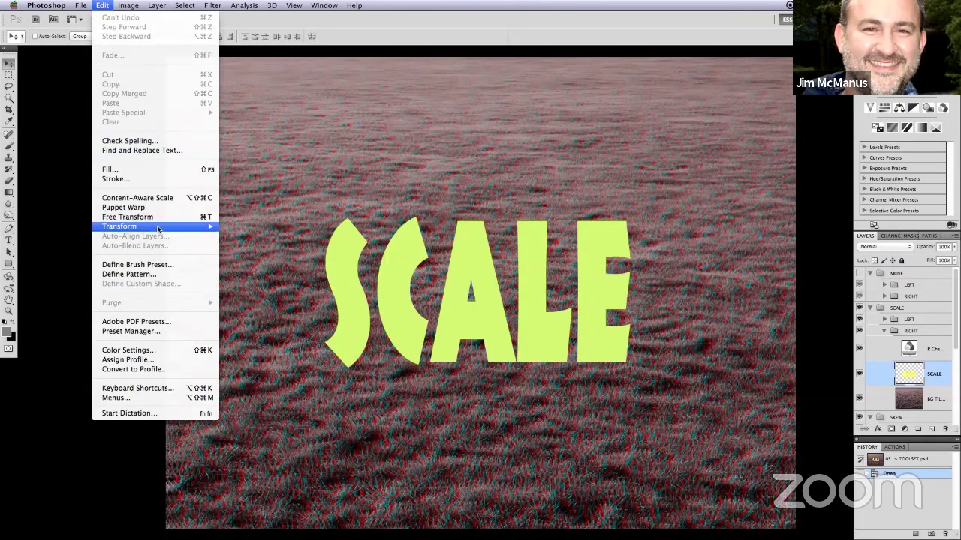
mouse_move(158, 226)
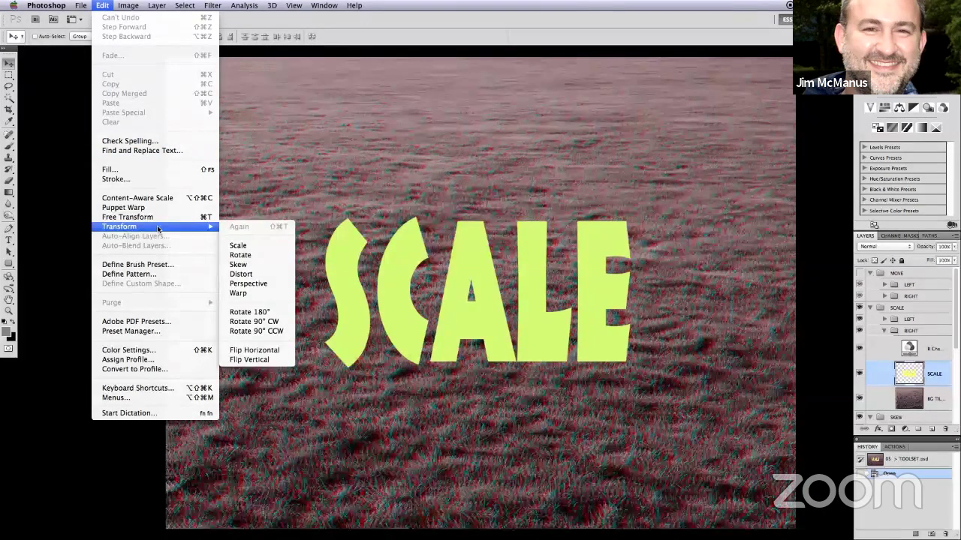
click(267, 248)
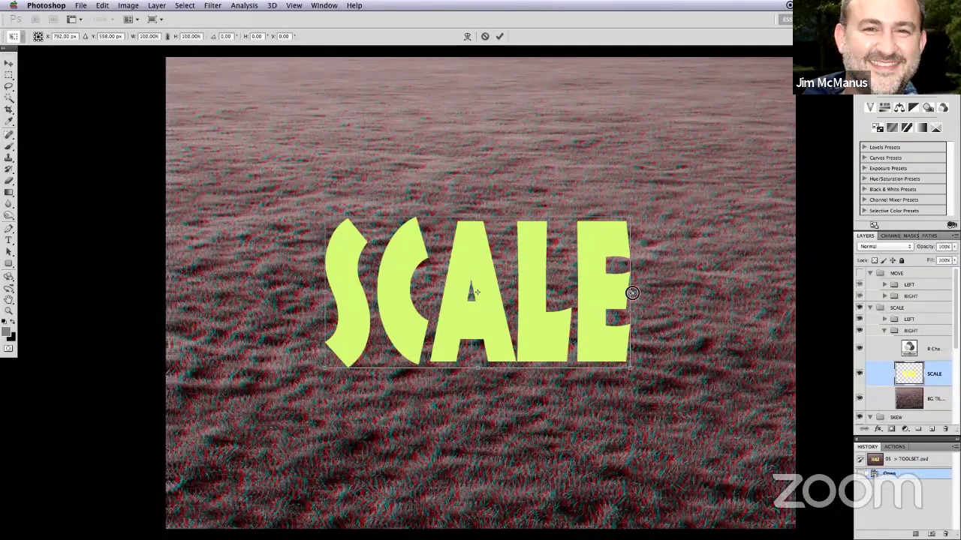
drag(631, 293, 633, 293)
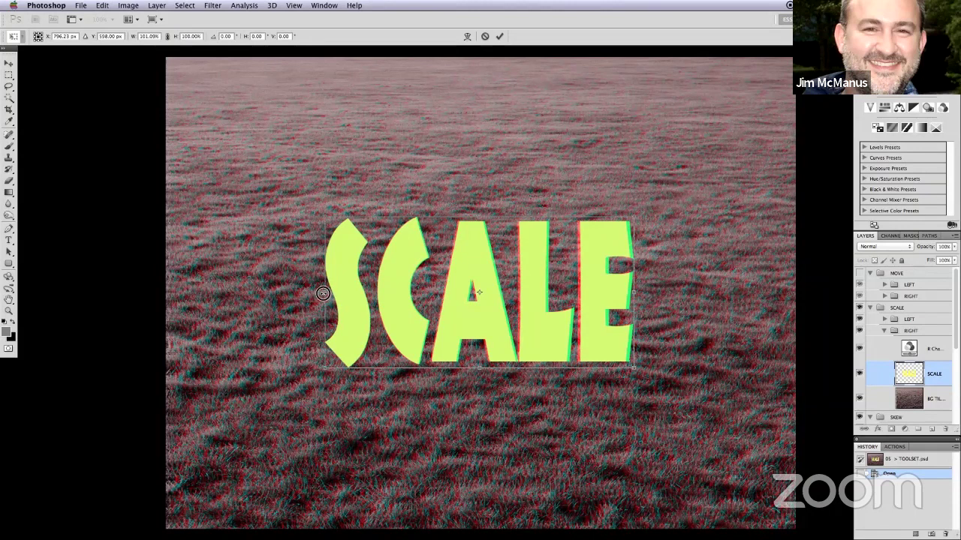
drag(325, 293, 315, 293)
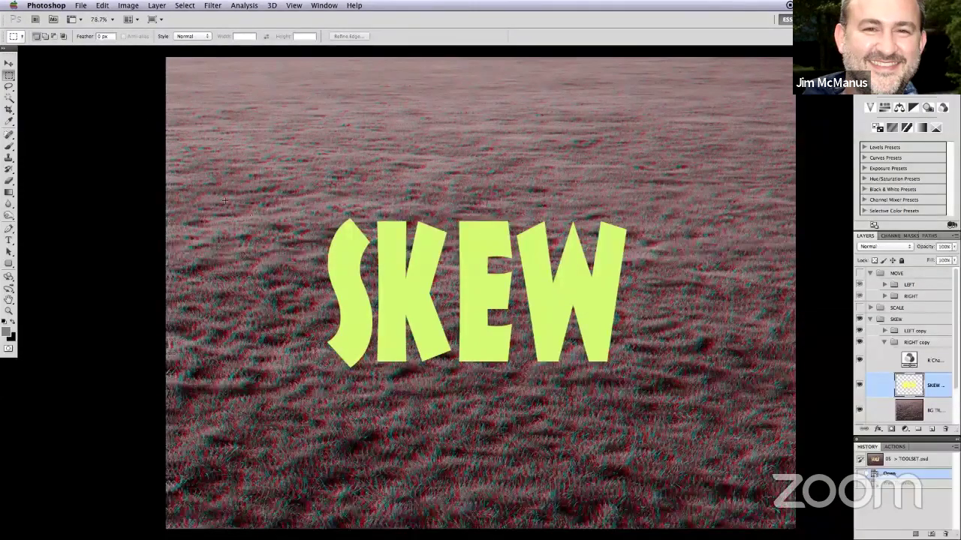
Skew the SKEW text layer horizontally by about -4.55°, moving its upper edge right and its lower edge left, and apply it.
click(102, 6)
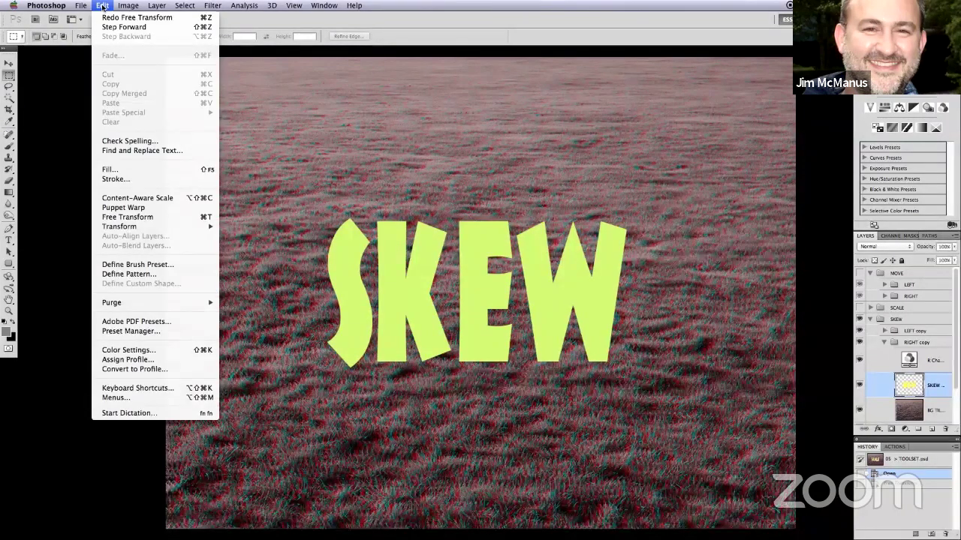
mouse_move(213, 229)
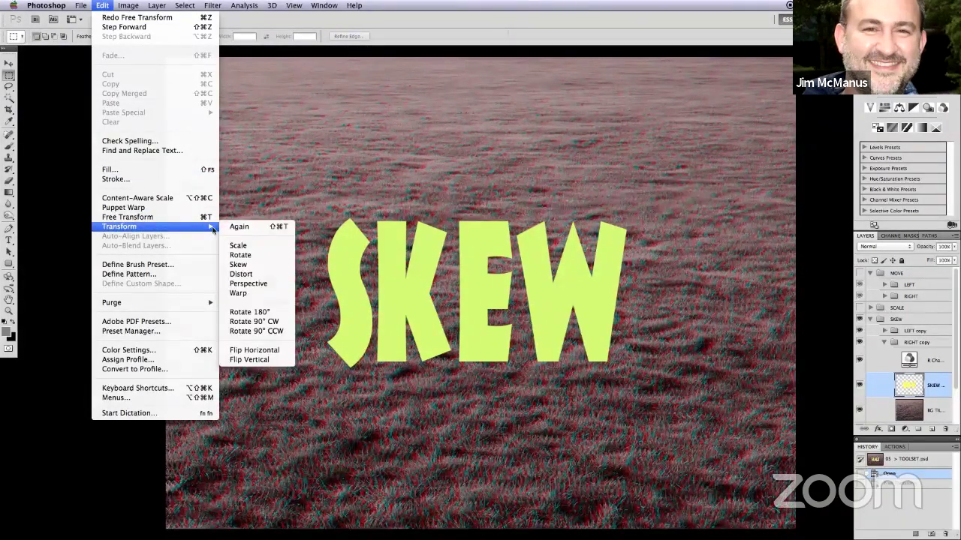
click(238, 264)
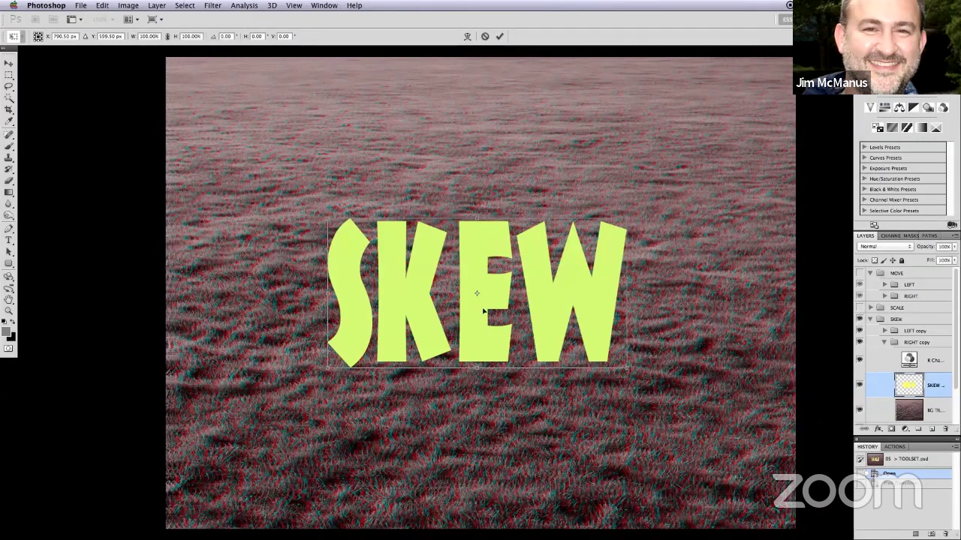
click(476, 219)
drag(476, 219, 480, 218)
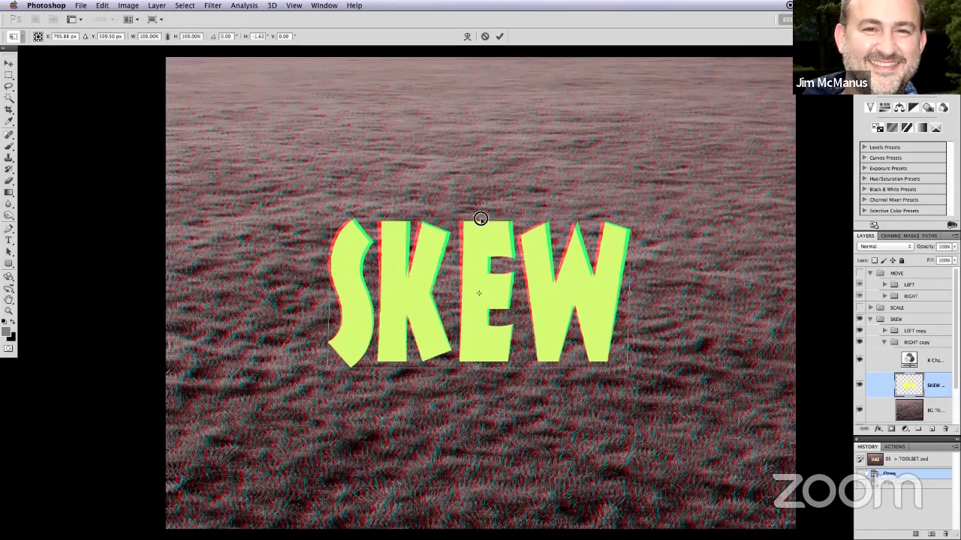
drag(480, 219, 479, 218)
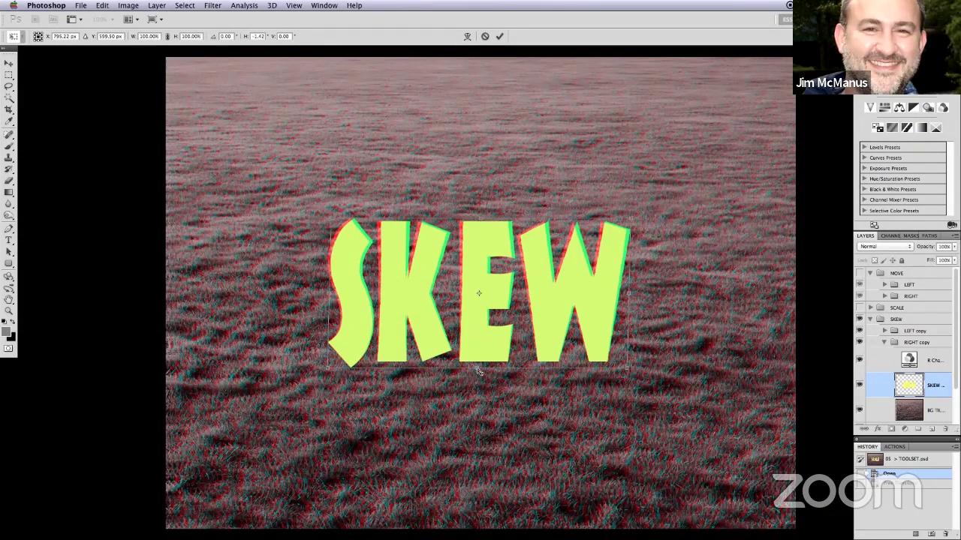
drag(478, 370, 467, 368)
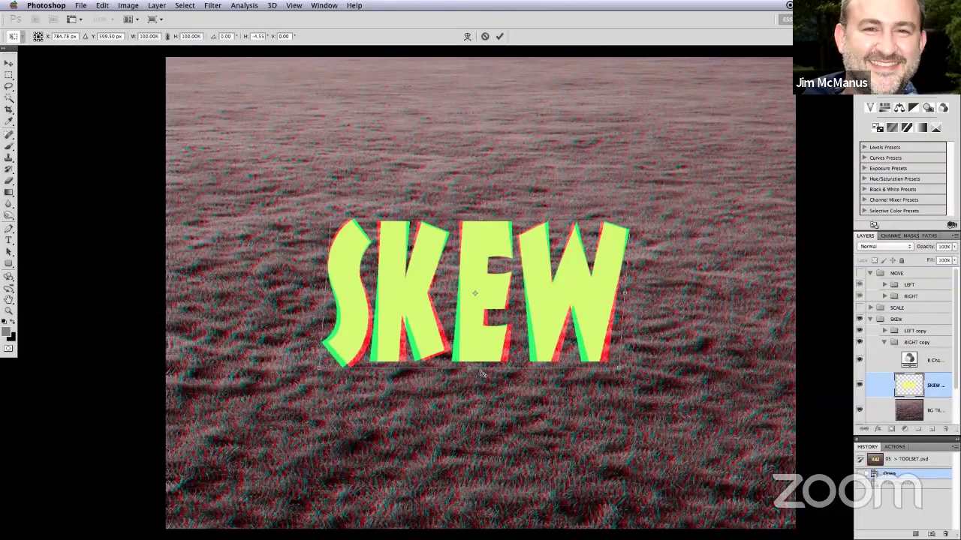
key(Return)
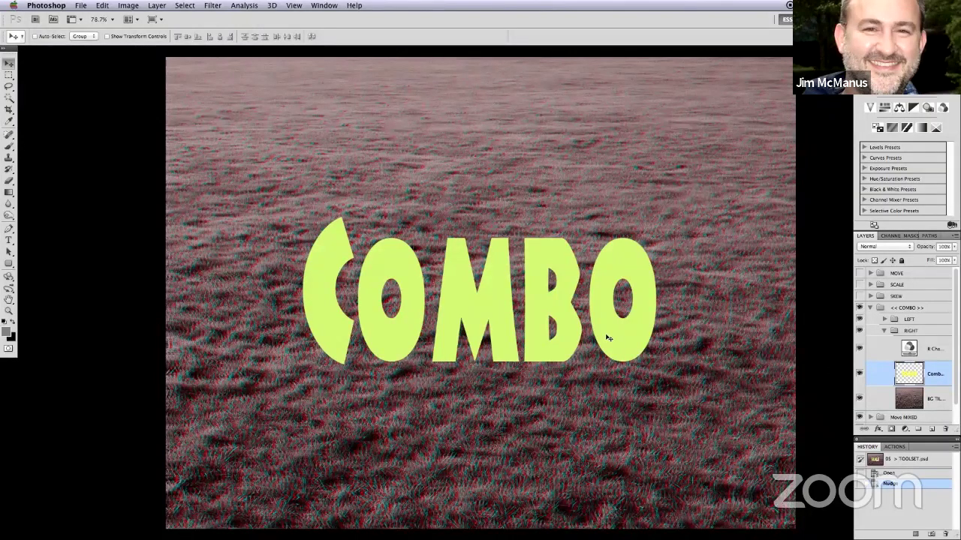
Shift the Combo text layer in the RIGHT group slightly left and stretch both its sides outward to 103.11% width.
key(Left)
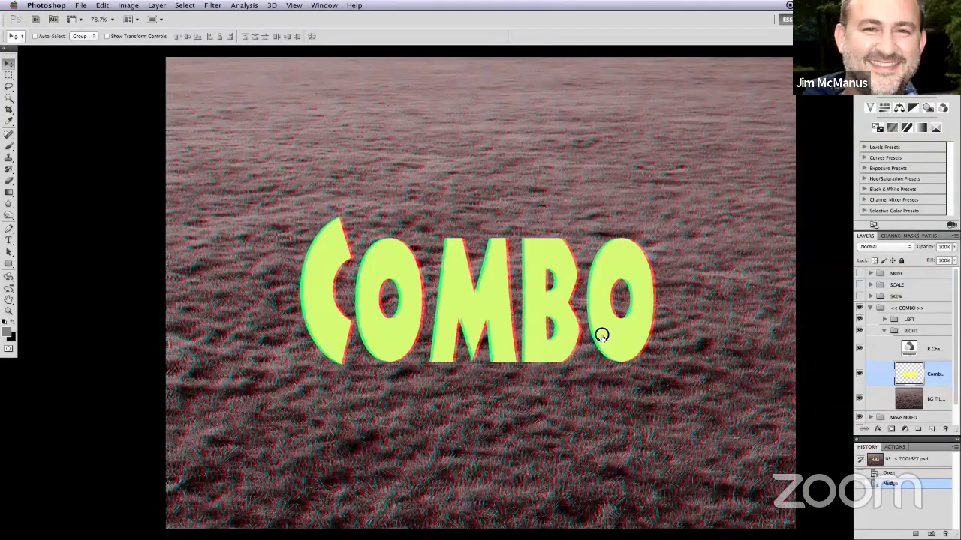
click(602, 334)
click(98, 5)
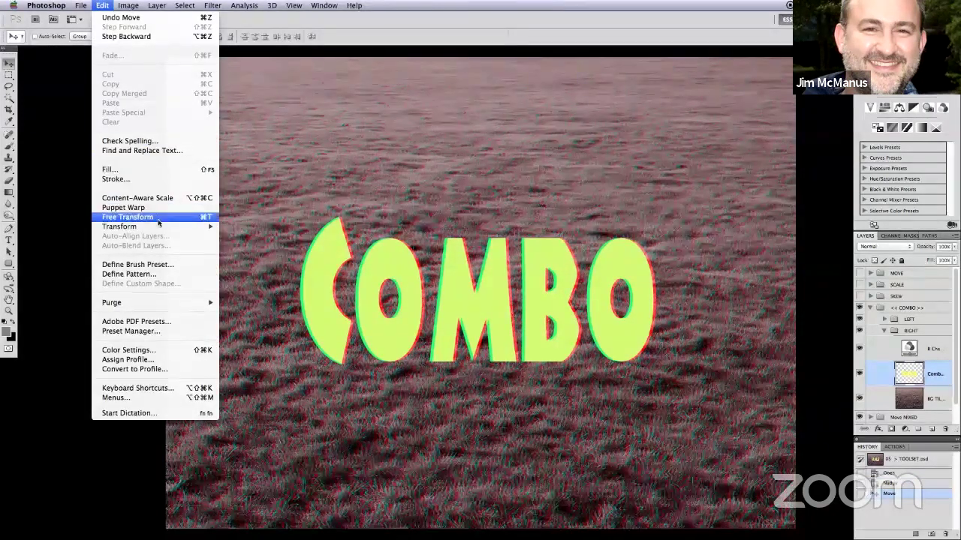
mouse_move(159, 226)
click(250, 245)
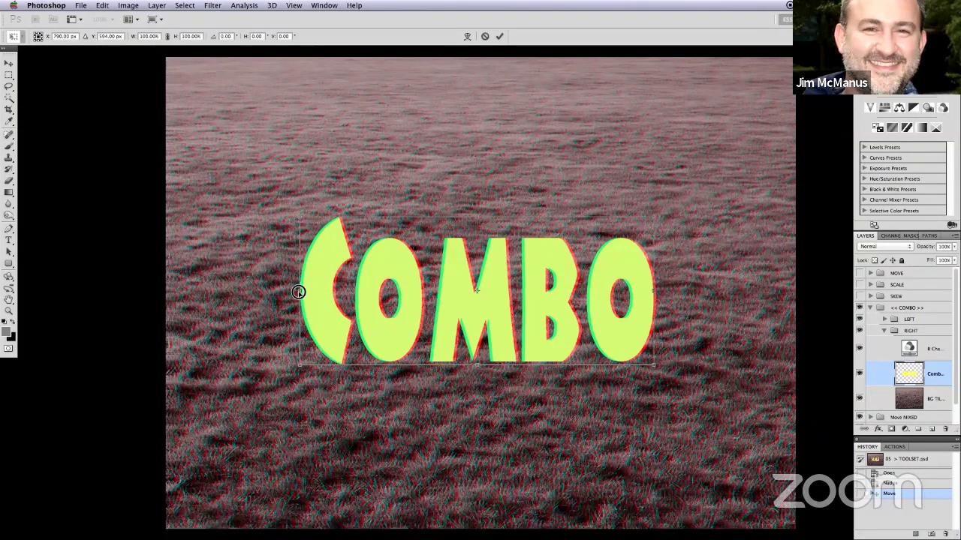
mouse_move(299, 292)
mouse_down()
mouse_move(285, 290)
mouse_move(293, 290)
mouse_up()
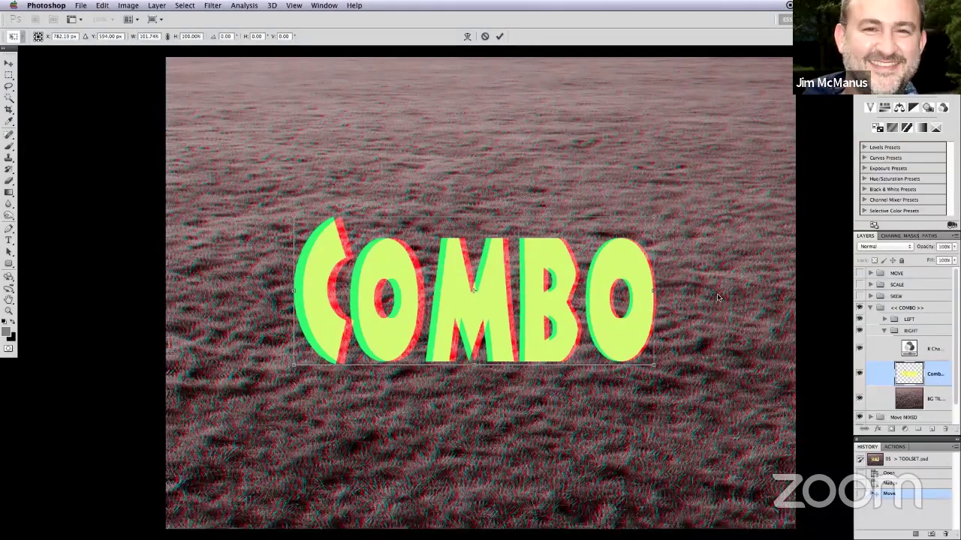
drag(654, 292, 659, 292)
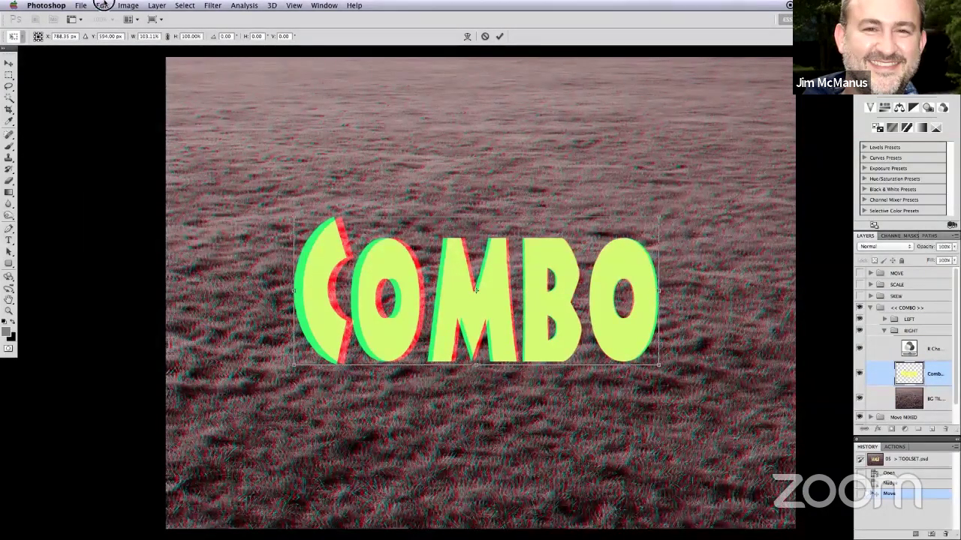
Skew the Combo text layer in the RIGHT group horizontally by about -2.78°, shift it slightly left, and apply the transform.
click(100, 5)
mouse_move(154, 228)
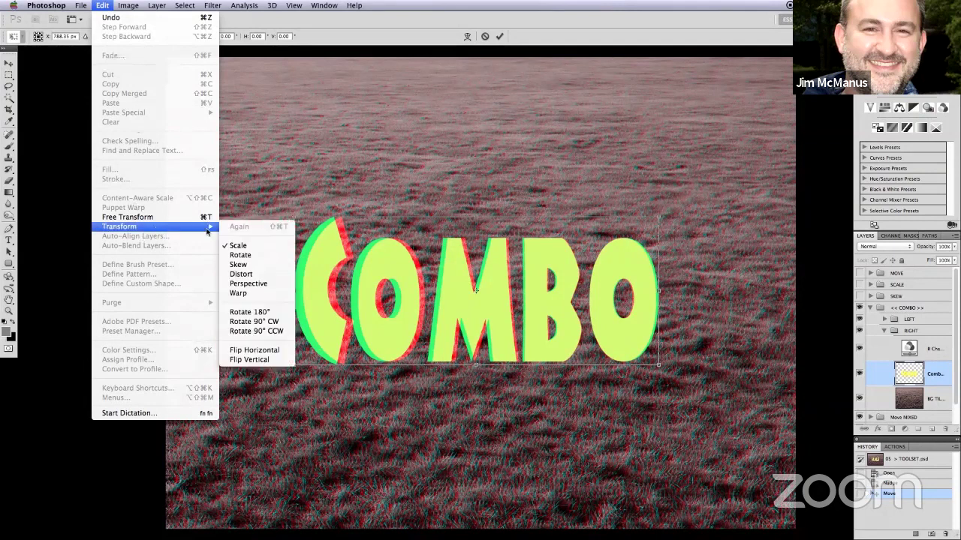
click(247, 266)
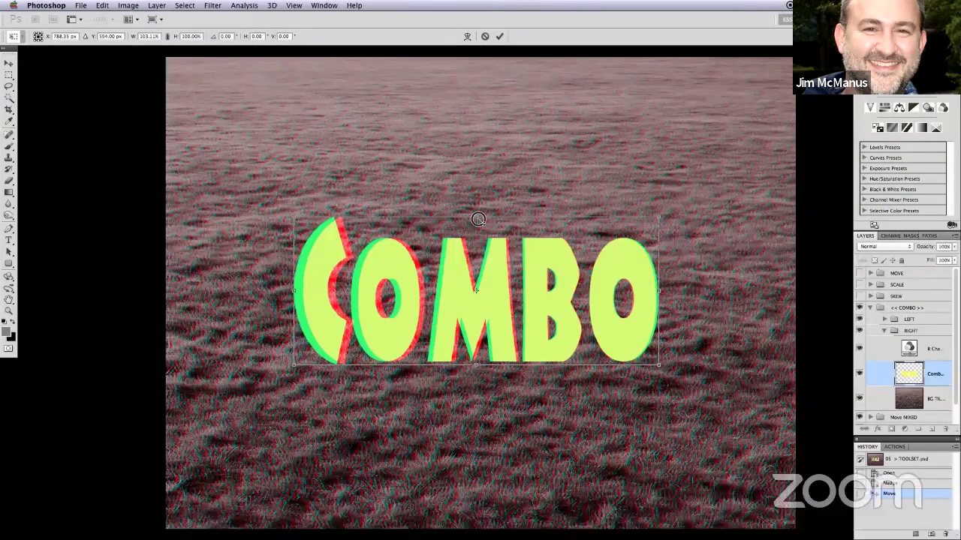
mouse_move(475, 218)
mouse_down()
mouse_move(468, 218)
mouse_move(485, 219)
mouse_up()
key(shift+Left)
key(shift+Left)
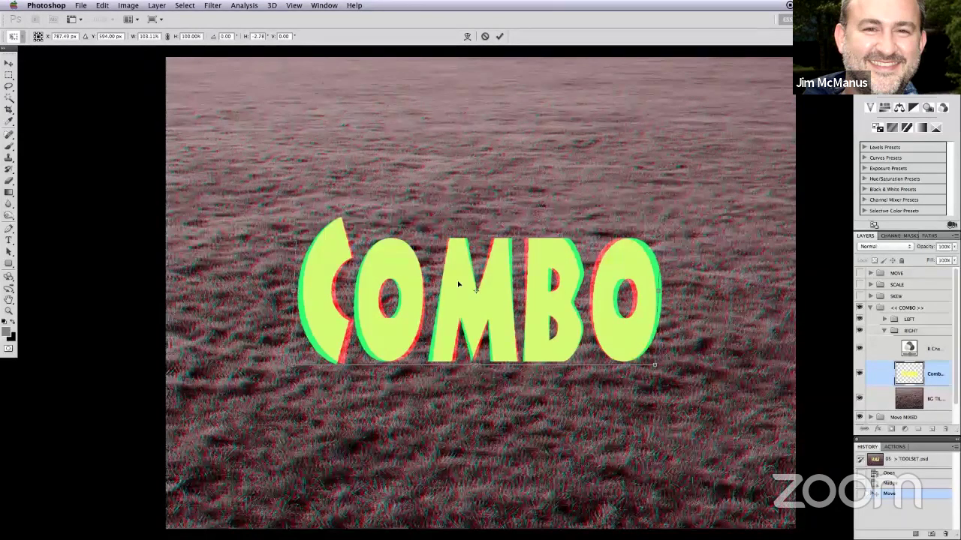
key(shift+Right)
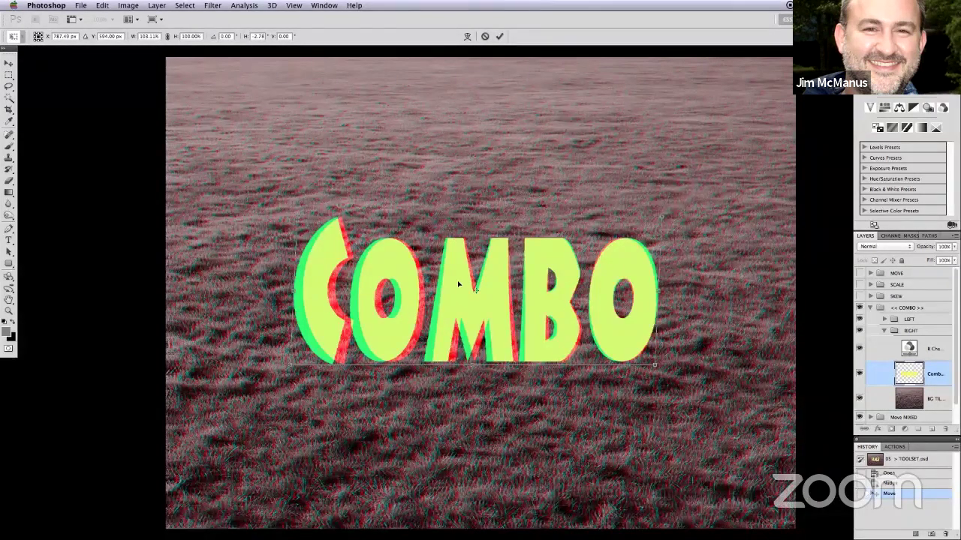
key(Return)
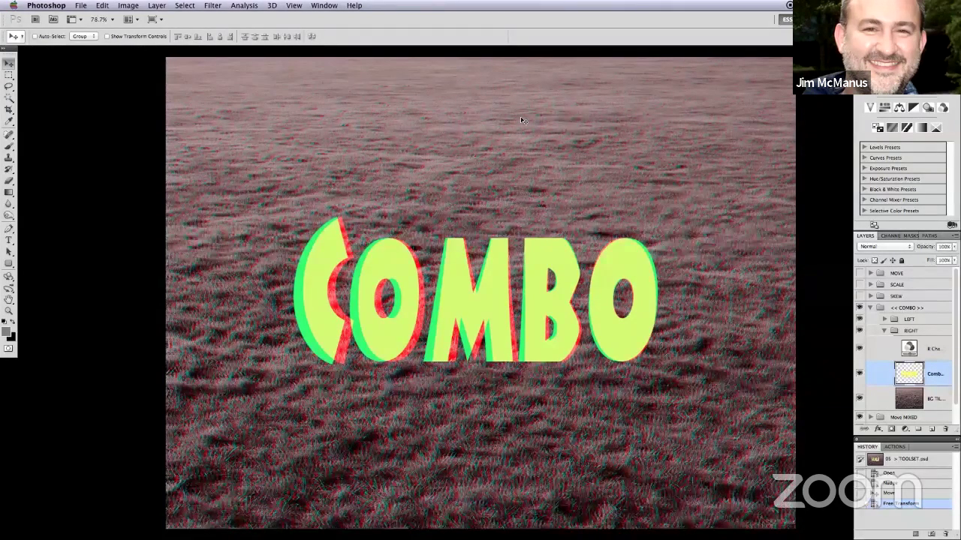
Switch to the GET_THRU.psd document and select all the yellow-green TEXT letters with the Magic Wand.
key(ctrl+Tab)
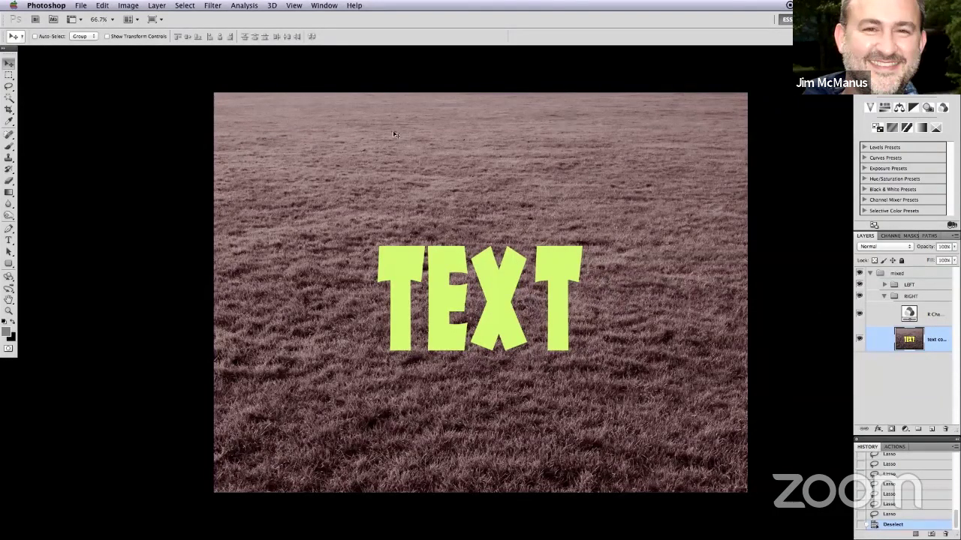
click(9, 97)
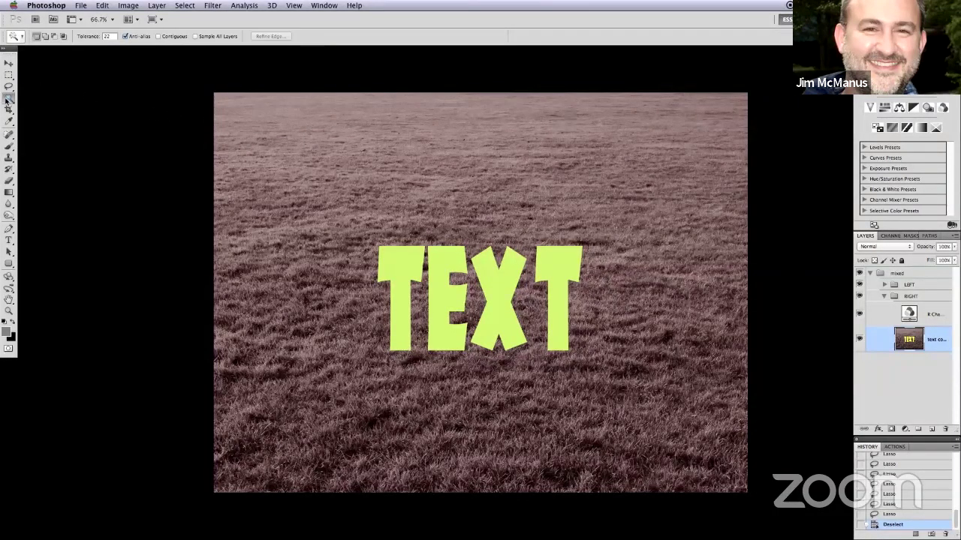
click(401, 273)
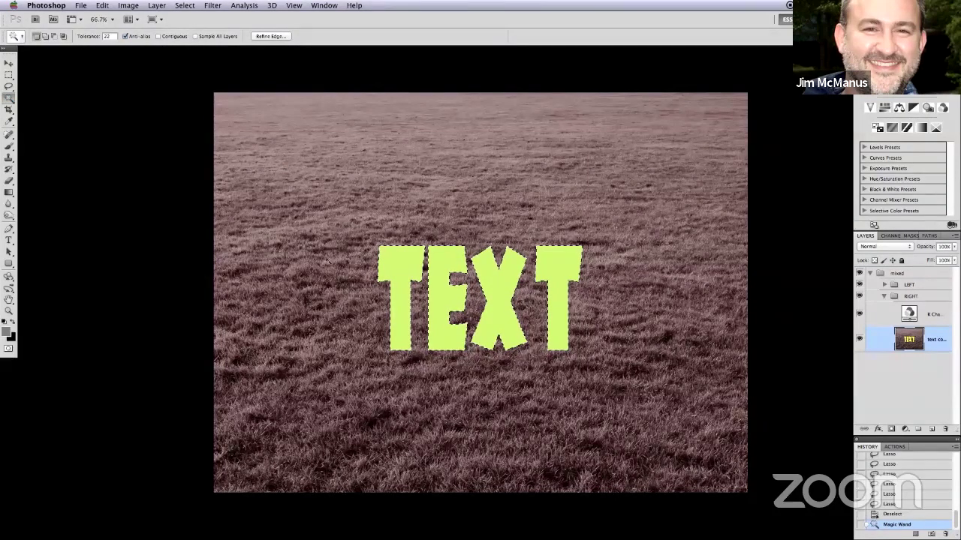
click(444, 300)
Try moving the selected TEXT letters left on the right-eye layer, and undo the move.
click(9, 63)
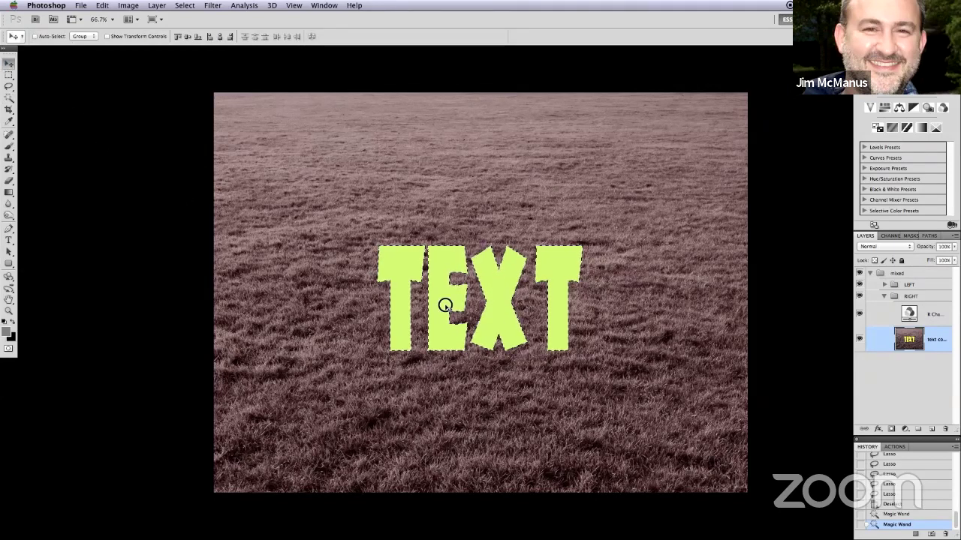
drag(443, 304, 420, 303)
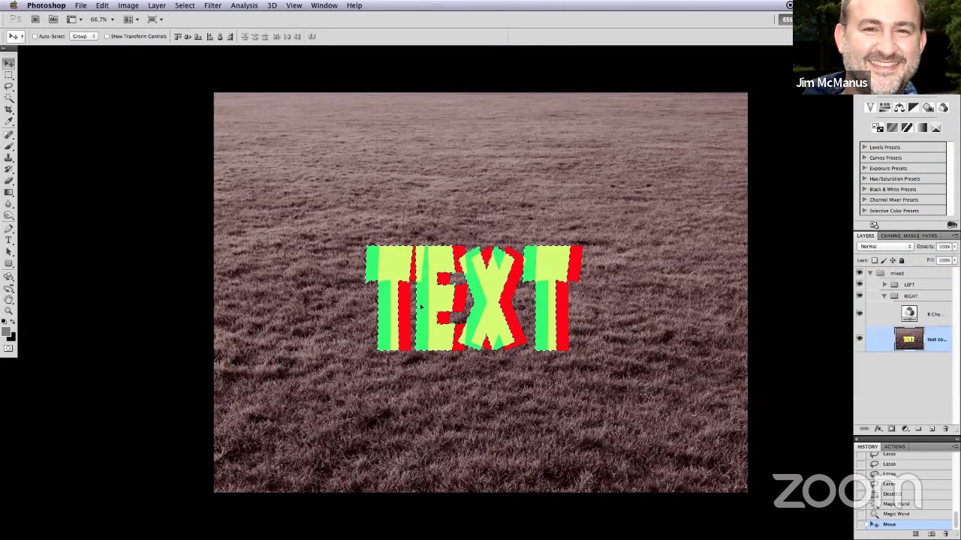
key(super+z)
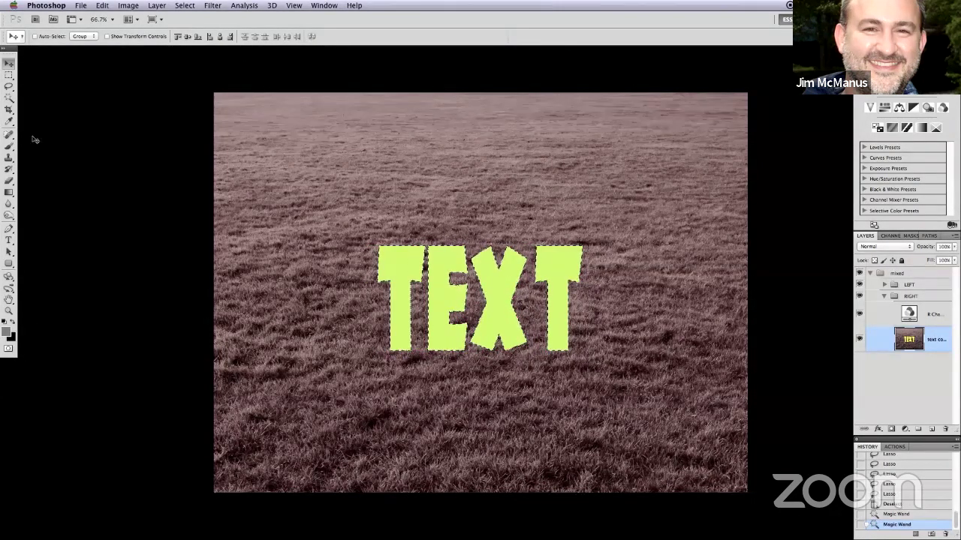
Add a rectangular marquee spanning the gaps between the letters, try moving the combined selection left, and undo the move.
click(8, 75)
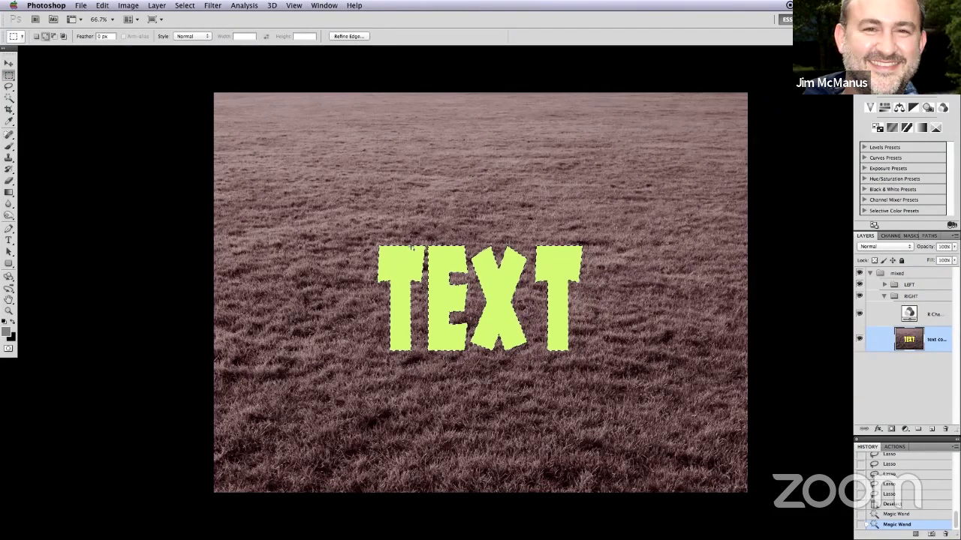
drag(412, 248, 558, 349)
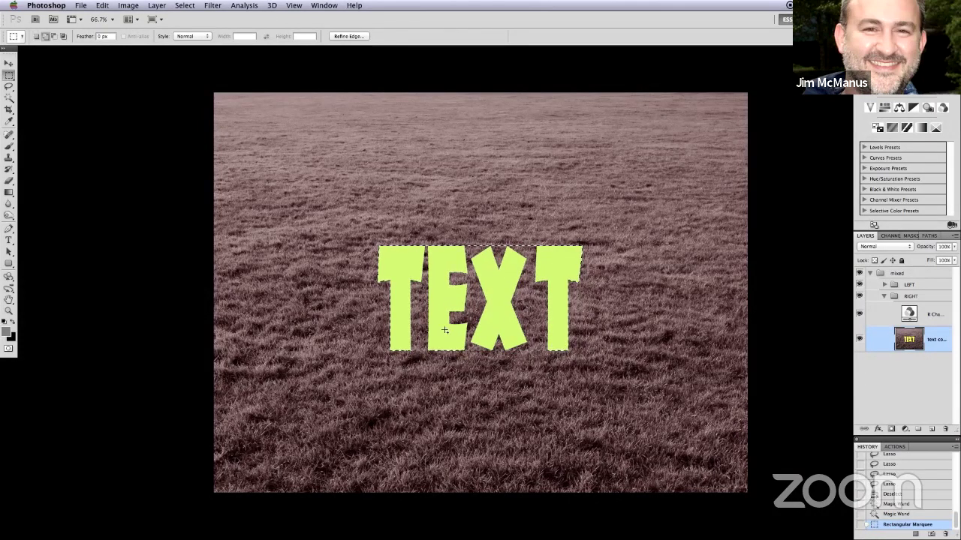
click(8, 63)
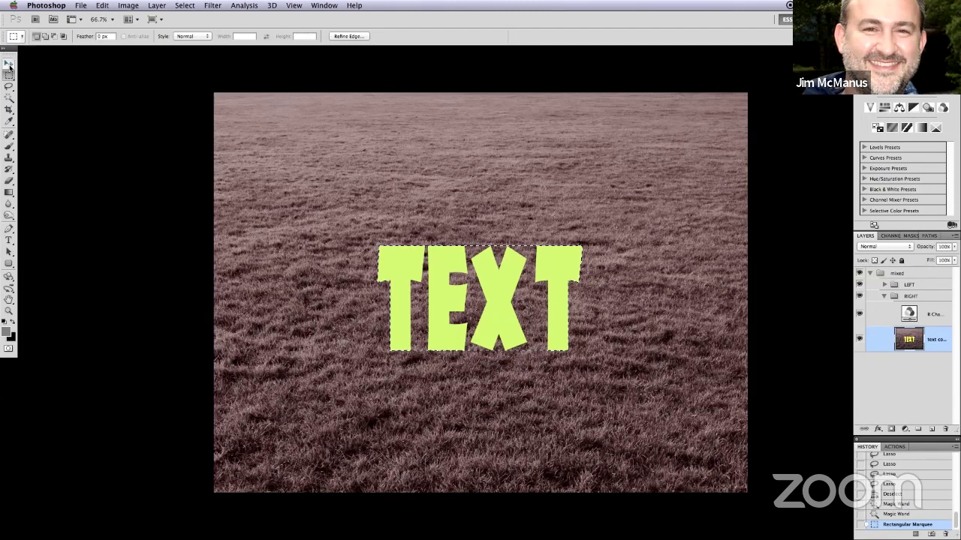
drag(422, 332, 414, 331)
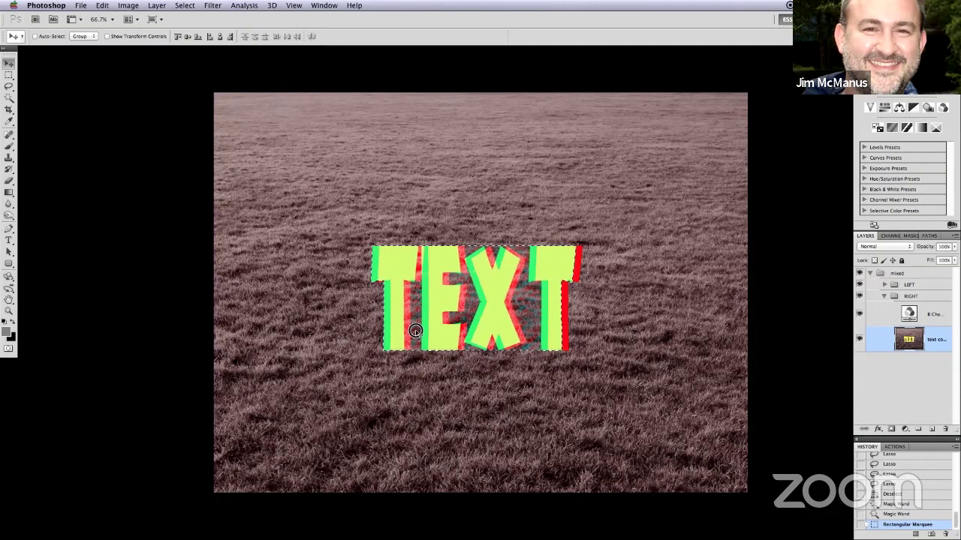
drag(413, 332, 412, 333)
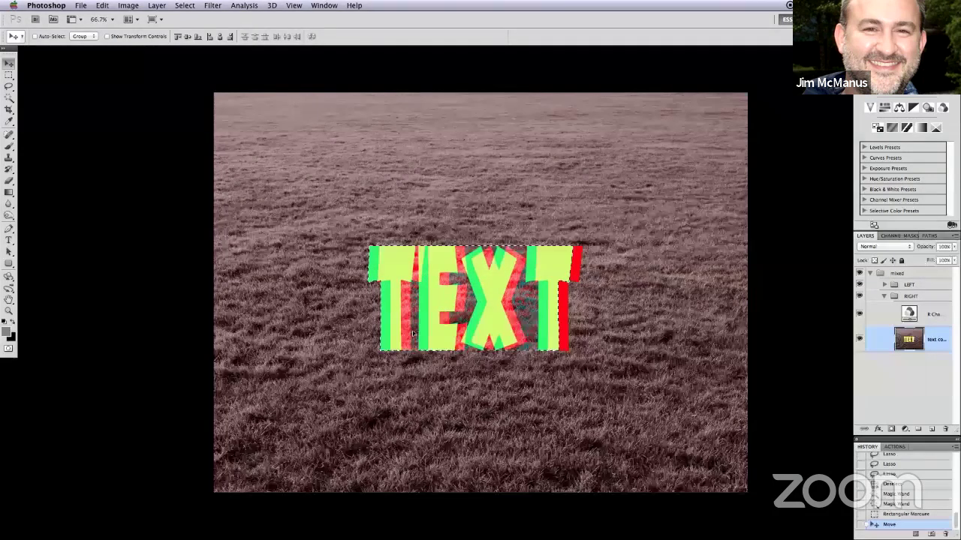
key(ctrl+z)
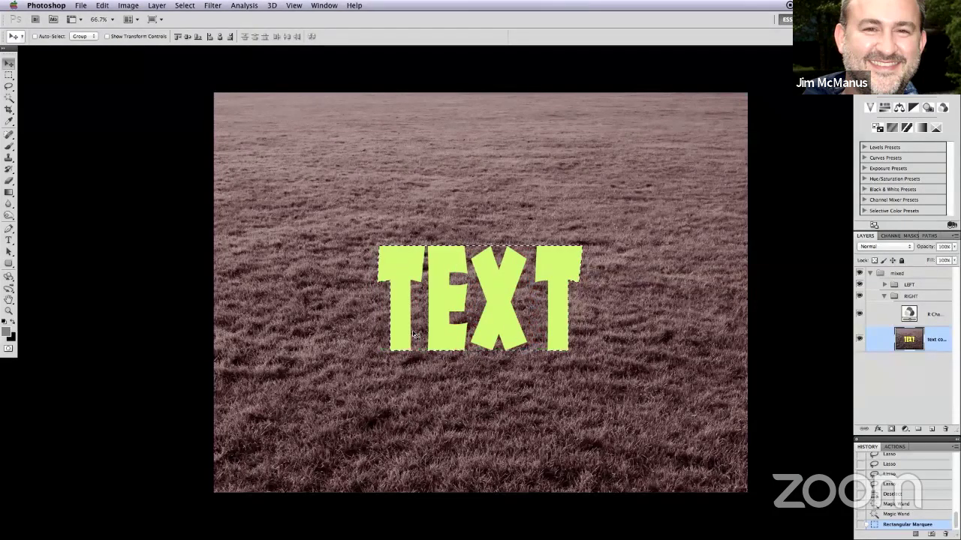
Try duplicating the letters leftward with a ragged Lasso extension past the final T, and revert the document to its saved state.
click(8, 75)
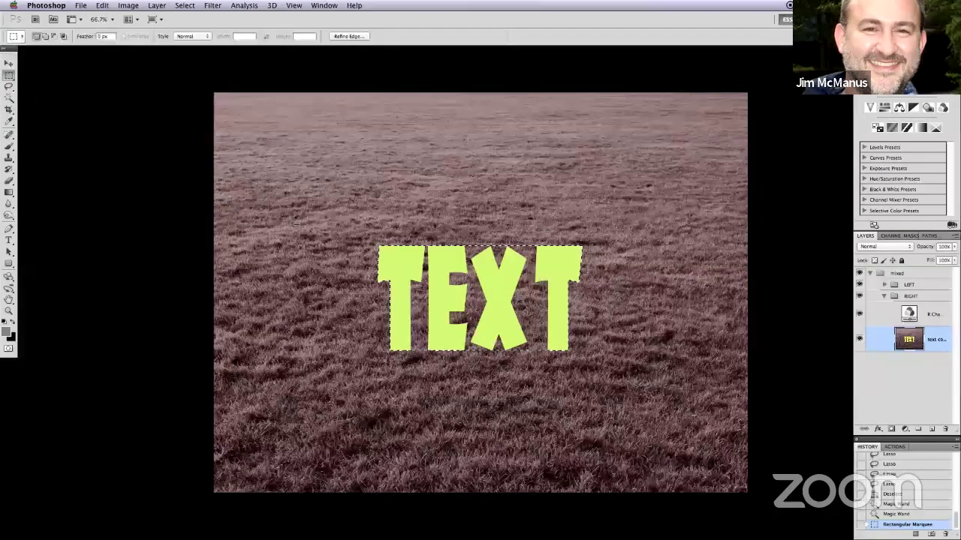
key(l)
mouse_move(623, 258)
mouse_down()
mouse_move(603, 293)
mouse_move(620, 297)
mouse_move(615, 309)
mouse_move(628, 305)
mouse_move(597, 333)
mouse_move(610, 344)
mouse_move(553, 352)
mouse_up()
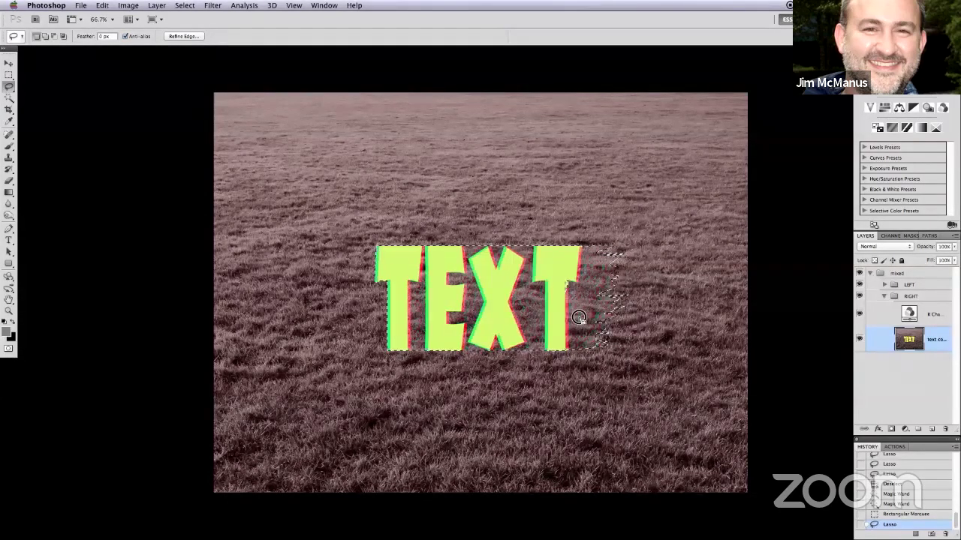
drag(579, 317, 566, 316)
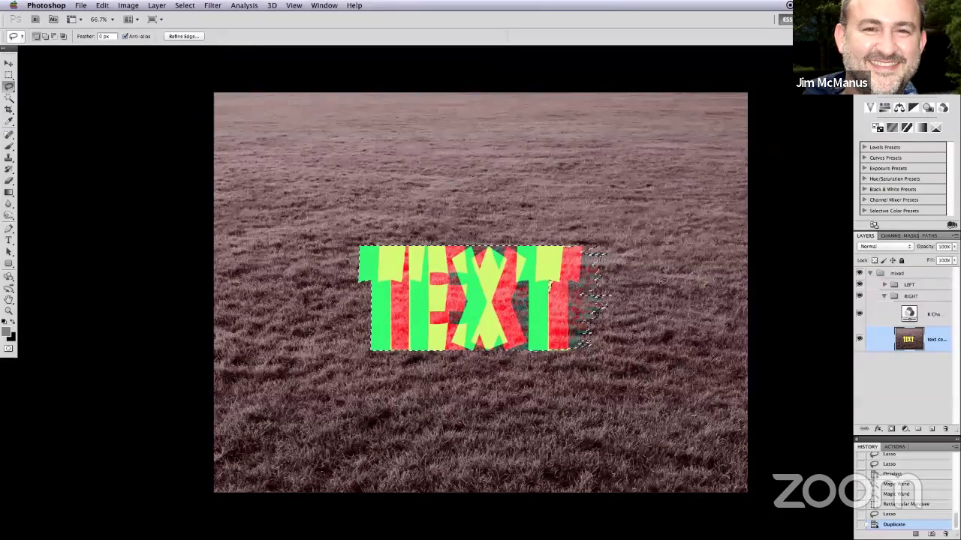
key(ctrl+d)
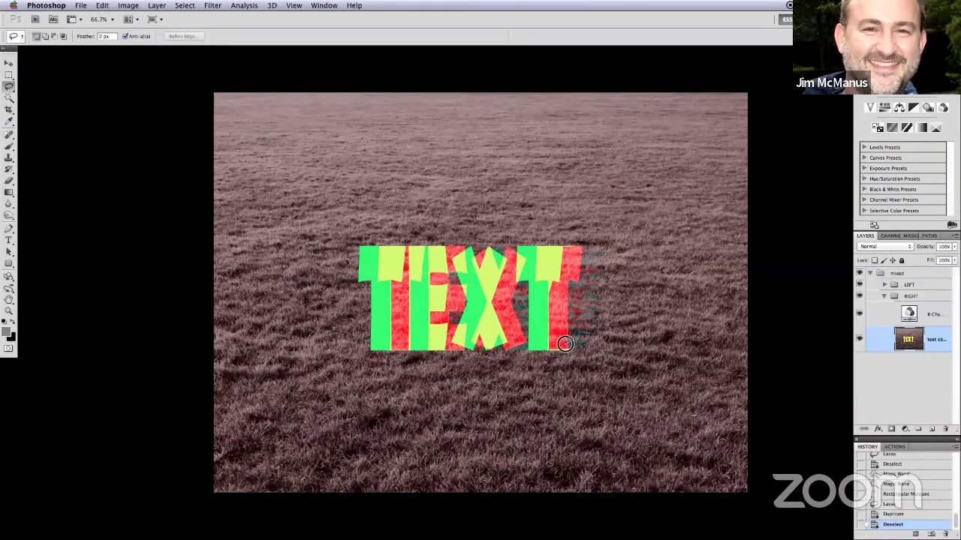
drag(564, 344, 564, 350)
key(super+d)
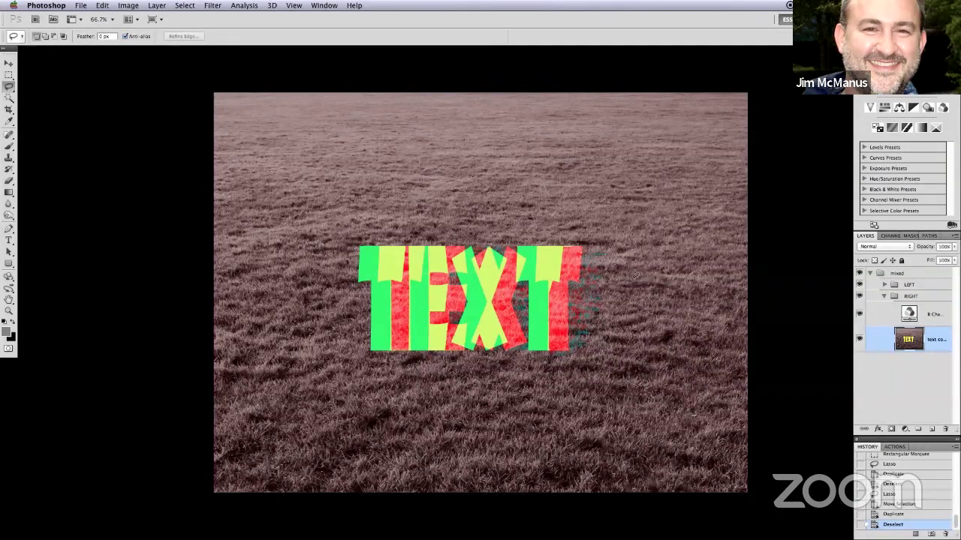
key(m)
key(F12)
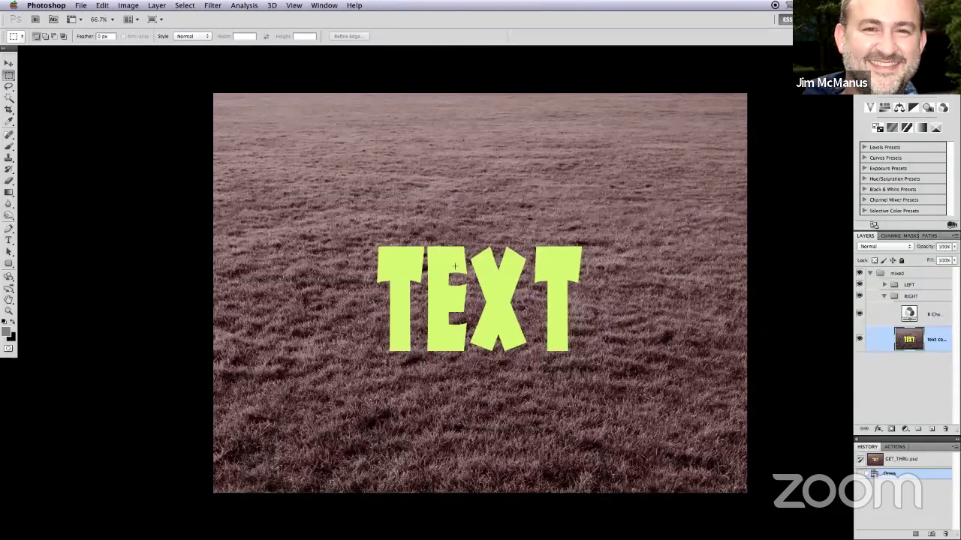
Slant the flattened text layer in the RIGHT group horizontally by about -3.44°, upper edge to the right, and lasso loosely around the word TEXT.
click(8, 63)
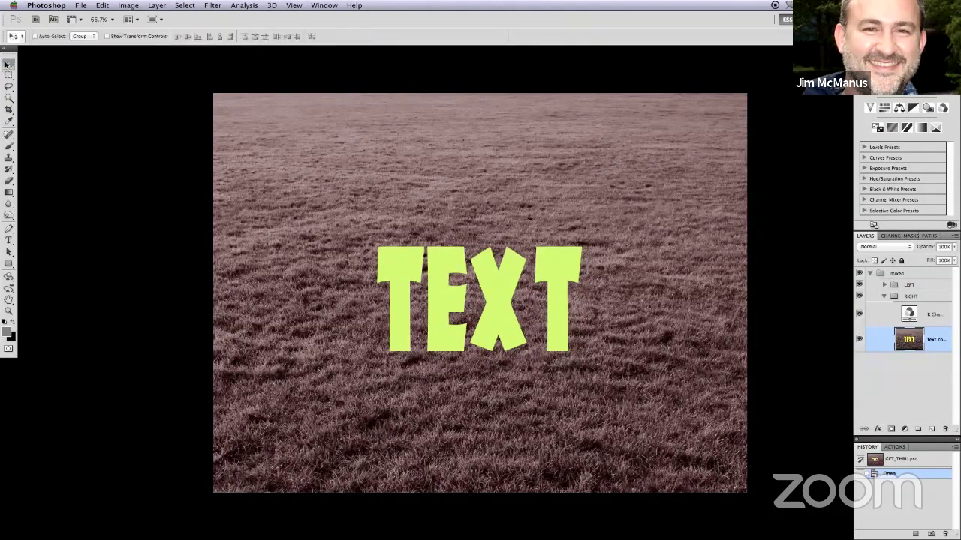
click(102, 5)
mouse_move(148, 232)
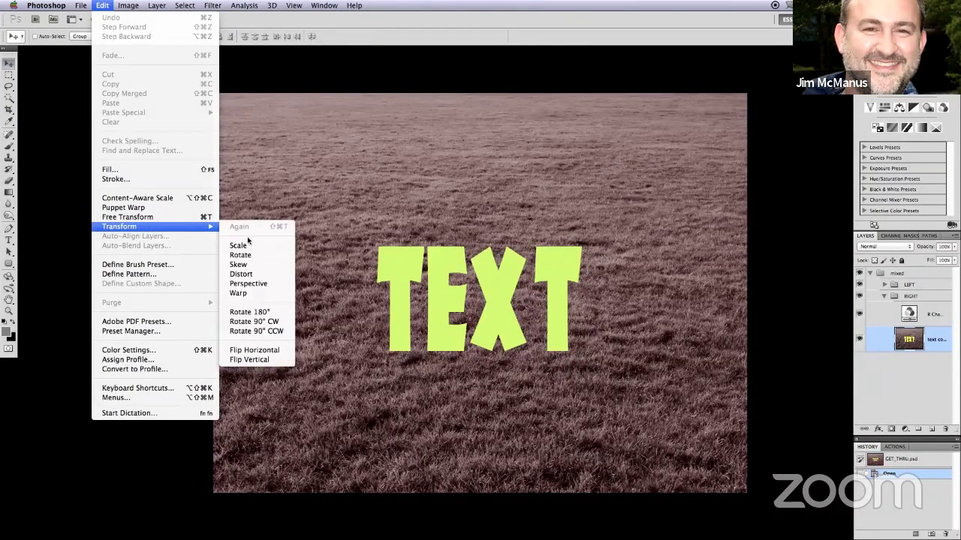
click(250, 284)
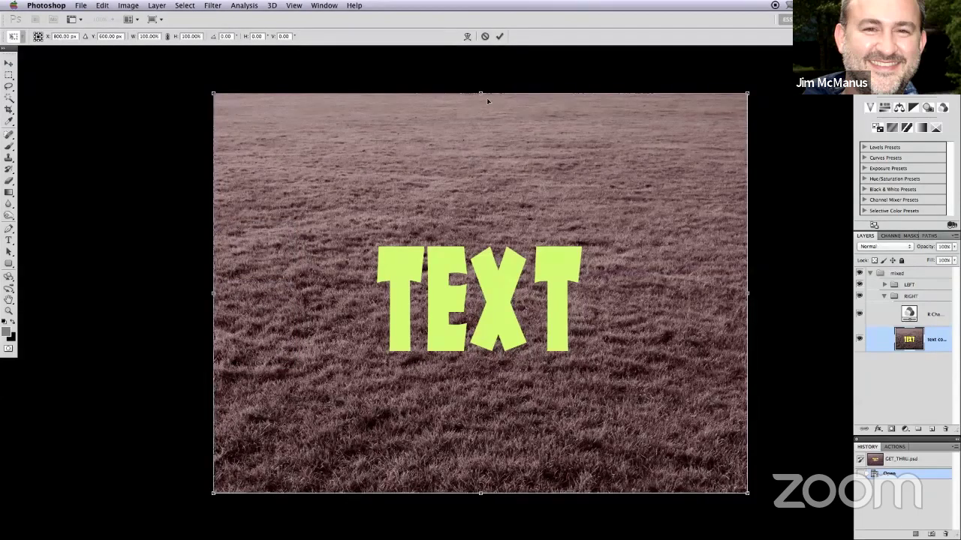
drag(482, 94, 504, 90)
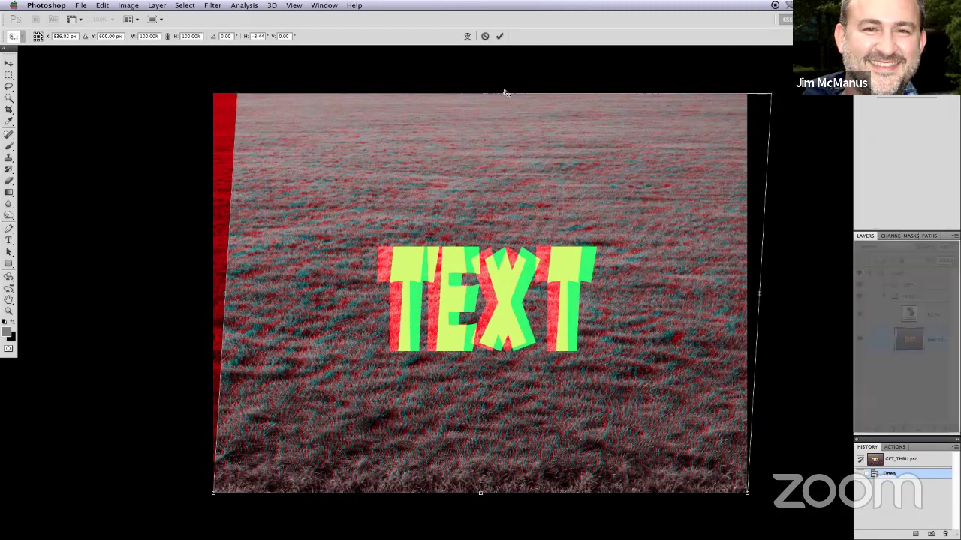
key(Return)
mouse_move(390, 241)
mouse_down()
mouse_move(380, 294)
mouse_move(393, 358)
mouse_move(576, 353)
mouse_move(622, 293)
mouse_move(637, 250)
mouse_move(607, 238)
mouse_move(384, 244)
mouse_up()
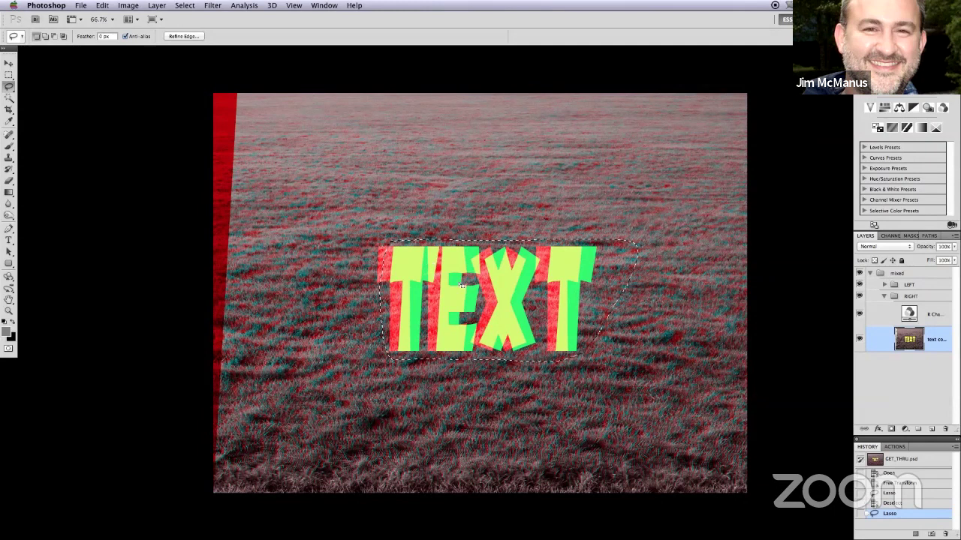
Try to skew the lassoed TEXT area back horizontally by about 5.21°, moving its upper edge left, and undo the transform.
click(103, 5)
mouse_move(158, 226)
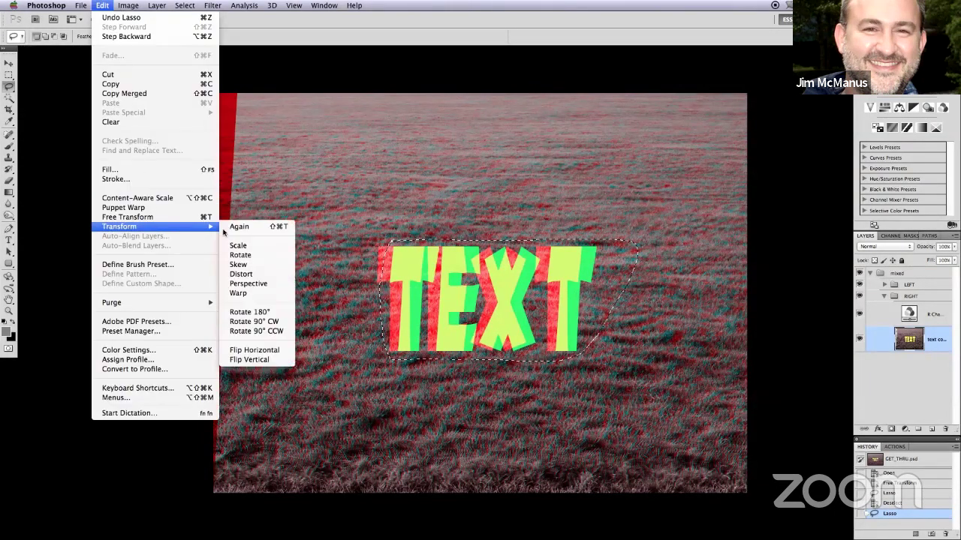
click(273, 266)
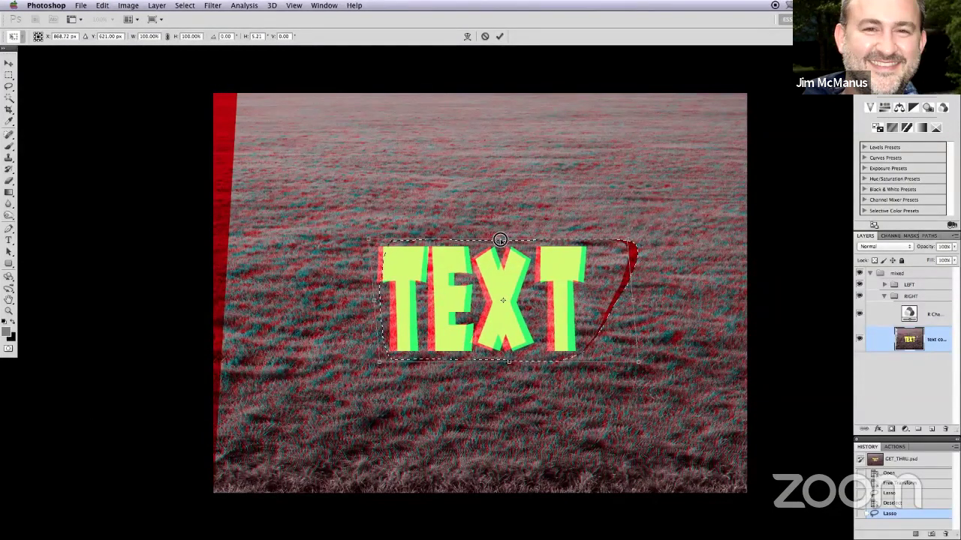
key(Return)
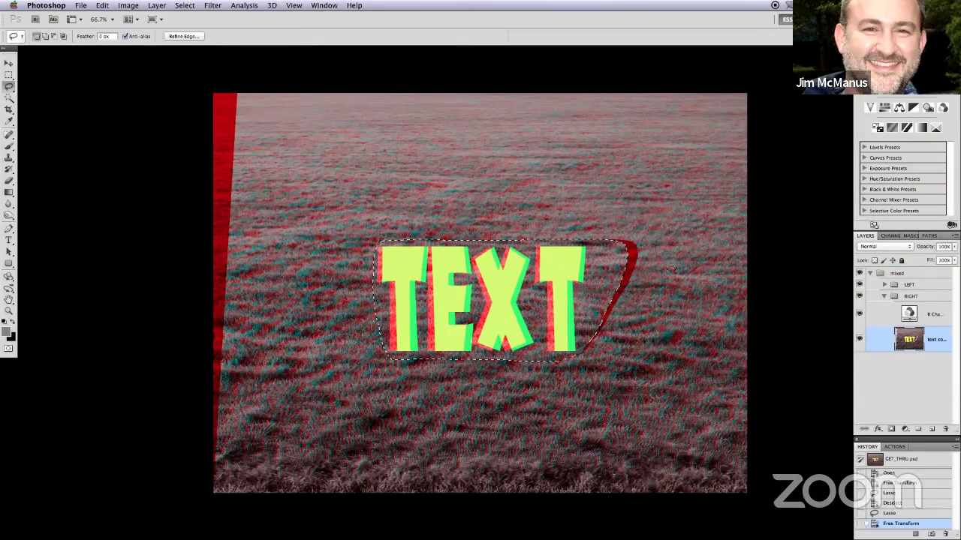
key(ctrl+z)
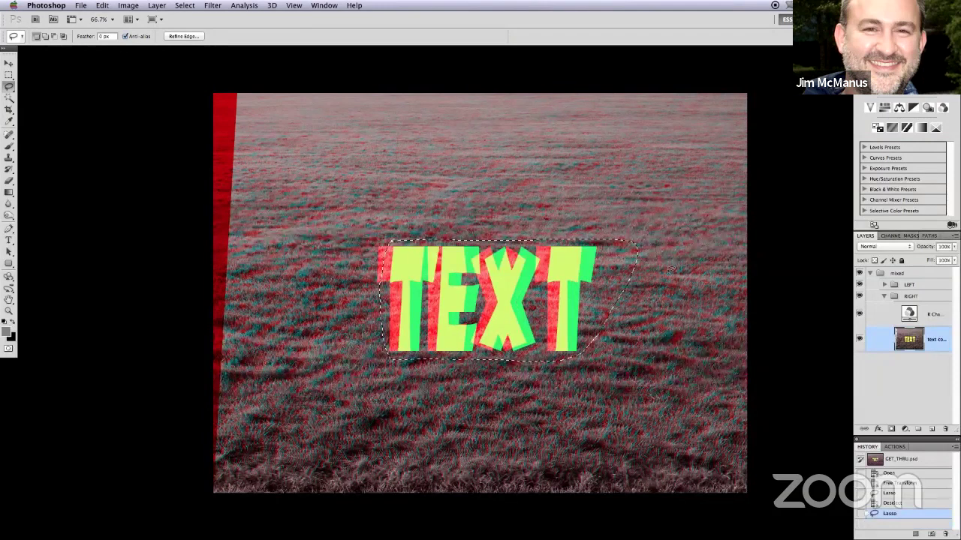
Duplicate the text layer in the RIGHT group as "text copy 2" within GET_THRU.psd.
right_click(940, 345)
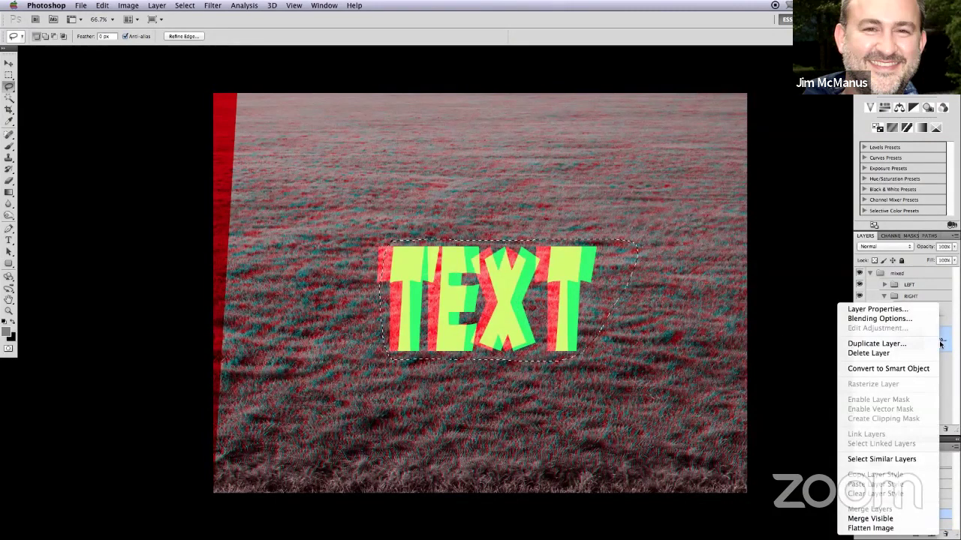
click(874, 344)
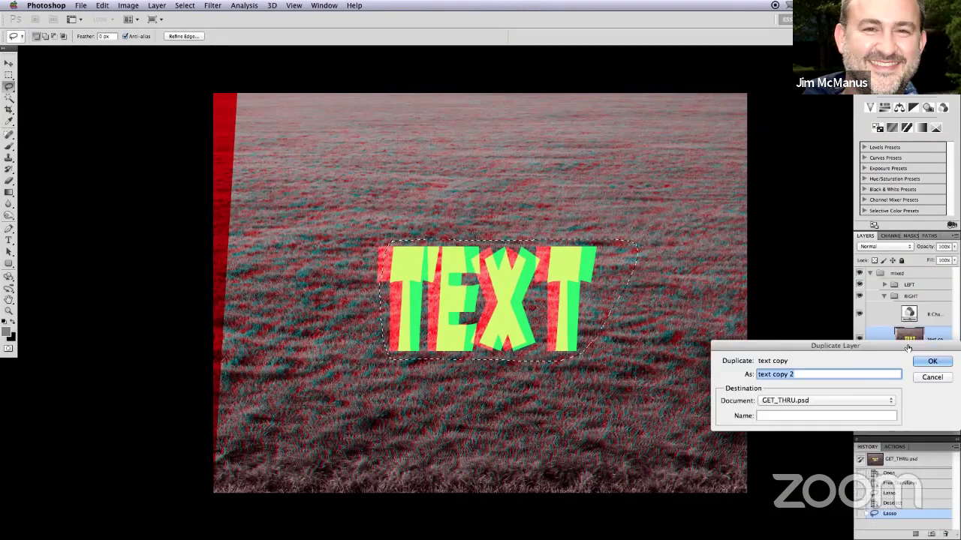
key(Return)
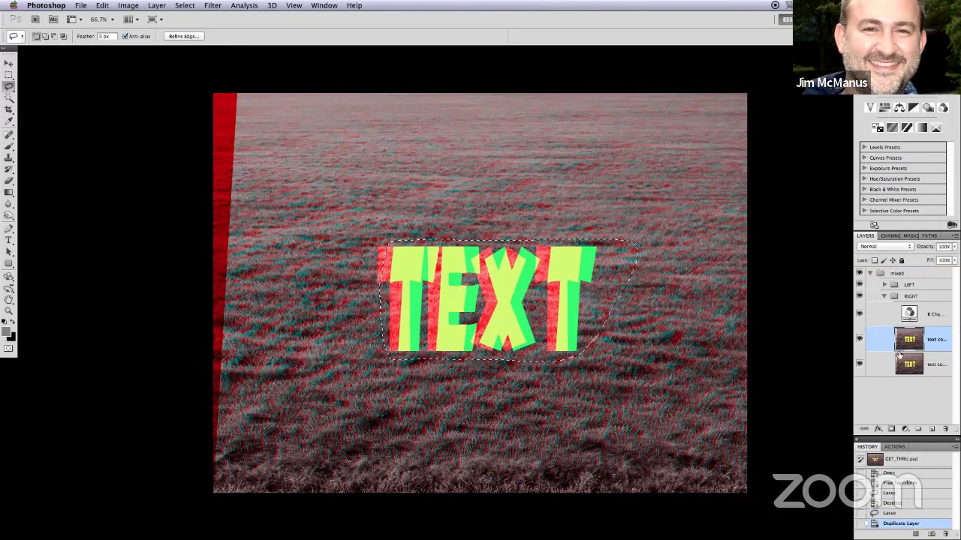
Skew the lassoed TEXT area of the duplicated layer horizontally by about 4.82°, upper edge to the left, and clear the selection.
click(105, 5)
mouse_move(177, 228)
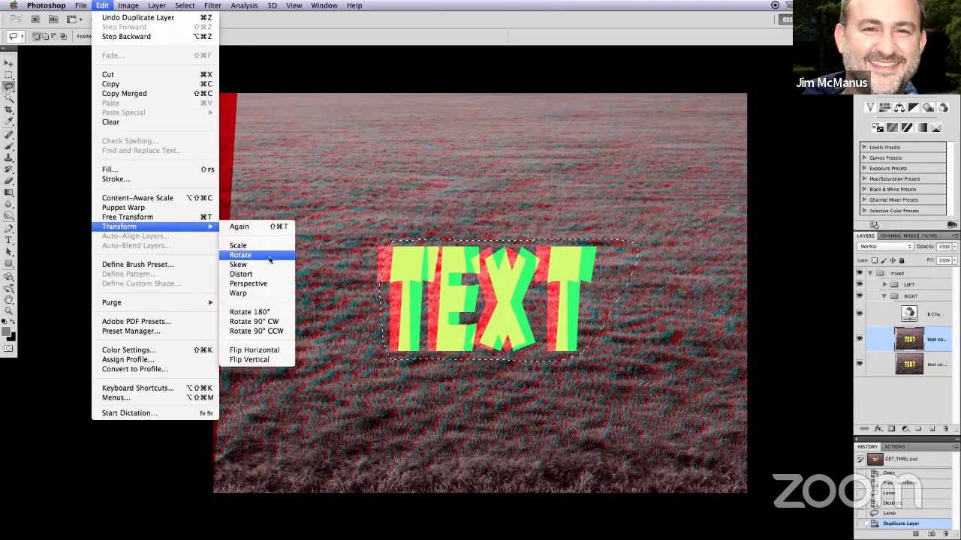
click(255, 269)
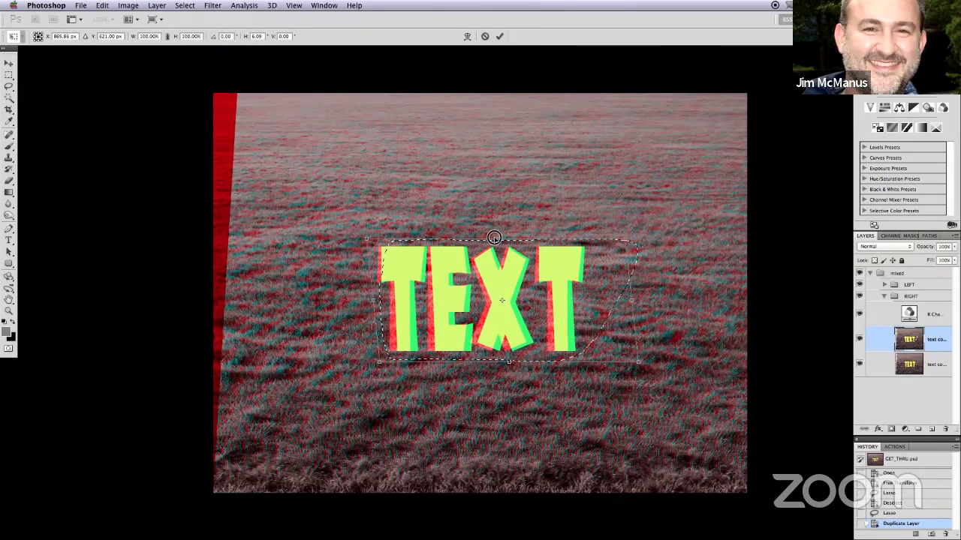
drag(496, 238, 498, 238)
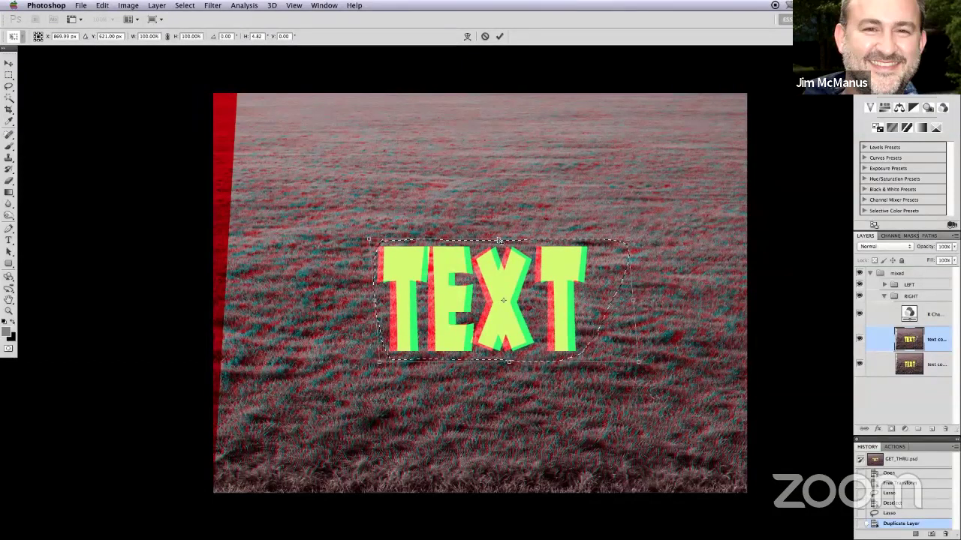
key(Return)
key(ctrl+d)
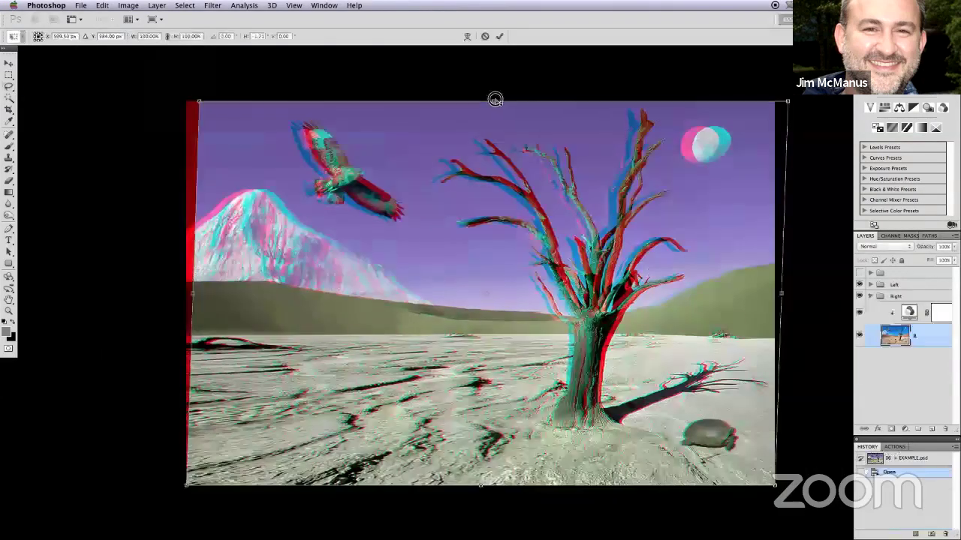
Slant the right-eye desert image horizontally with its upper edge to the right, and start a Free Transform on the lassoed eagle.
drag(493, 96, 514, 97)
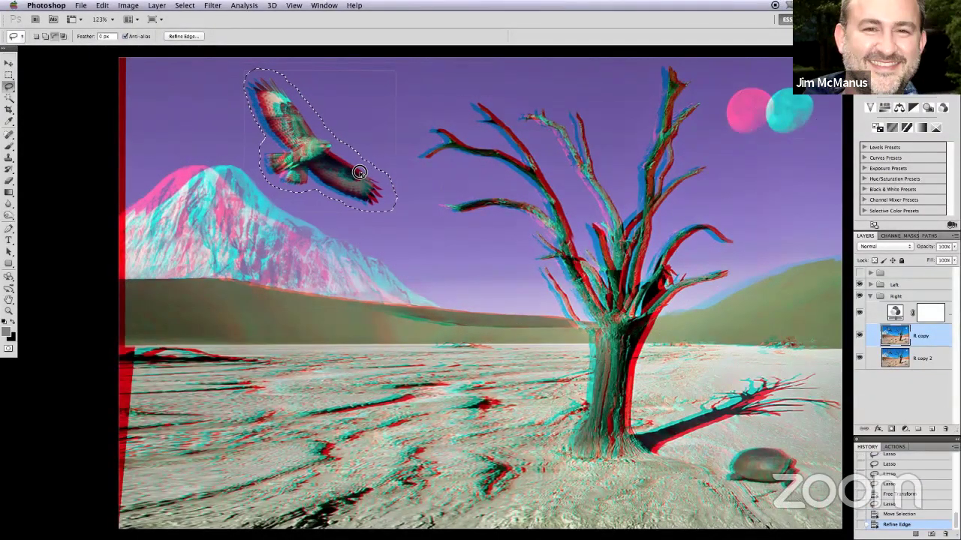
key(ctrl+t)
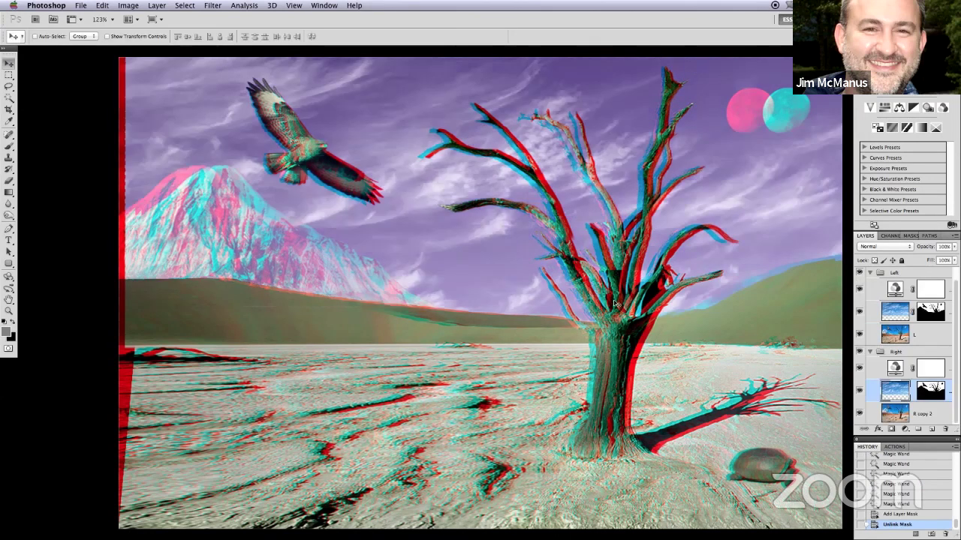
Shift the Right group's masked sky layer to the right, and nudge the whole Right group rightward.
drag(630, 300, 642, 301)
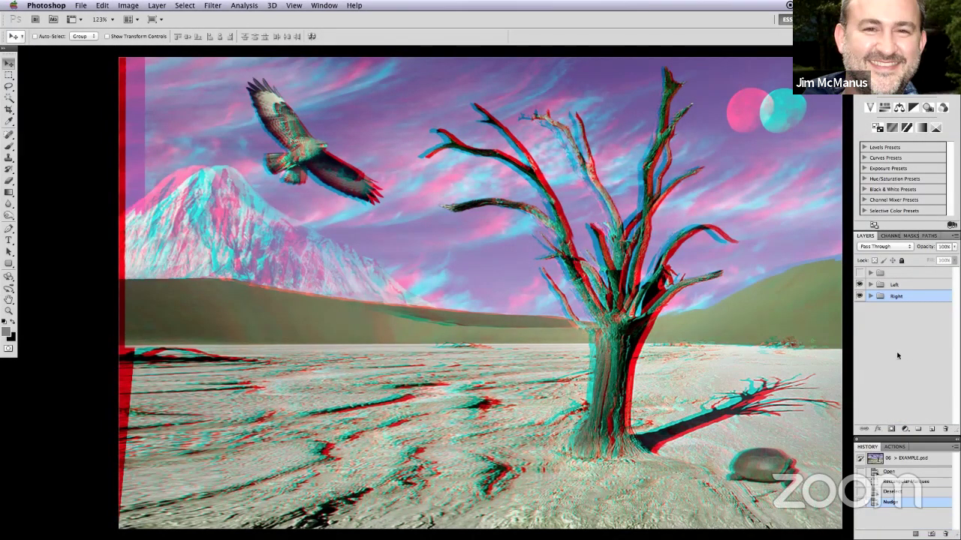
key(Right)
key(super+alt+0)
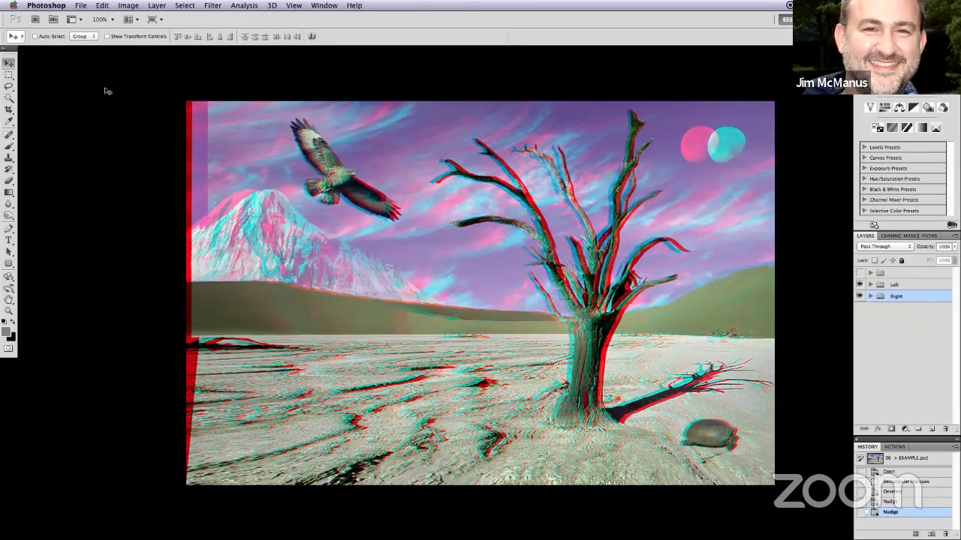
Crop the image to a rectangular selection that excludes the unmatched red and purple strip along its left edge, and clear the selection.
key(m)
drag(208, 94, 783, 497)
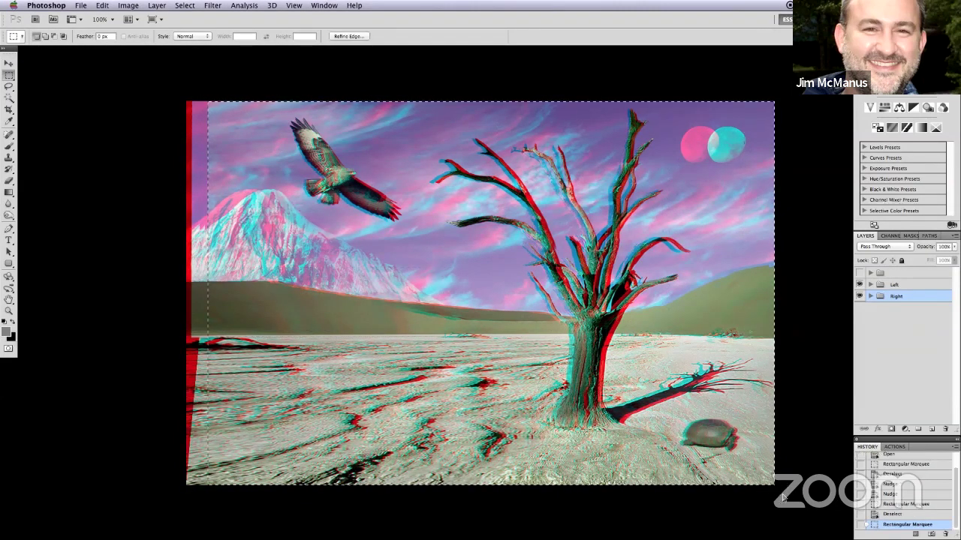
click(118, 4)
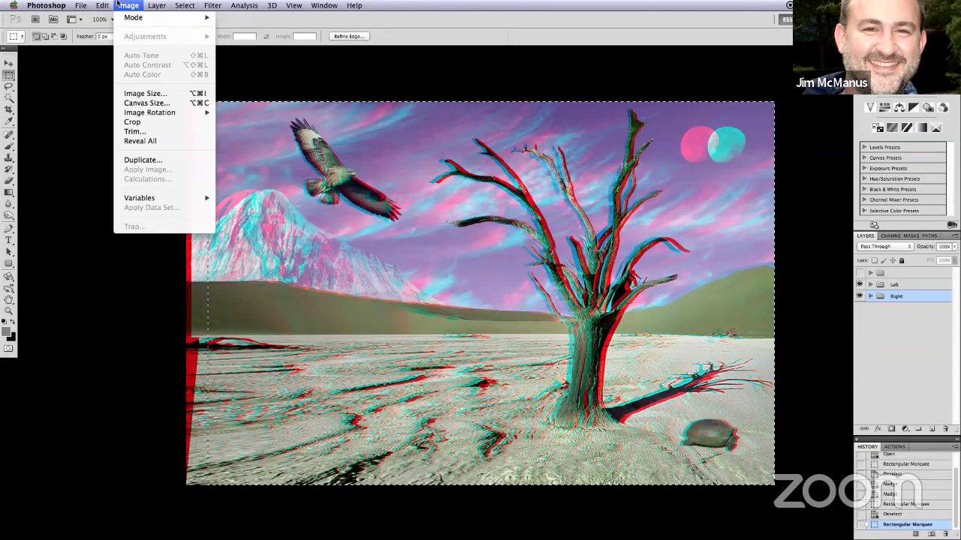
click(136, 121)
key(super+d)
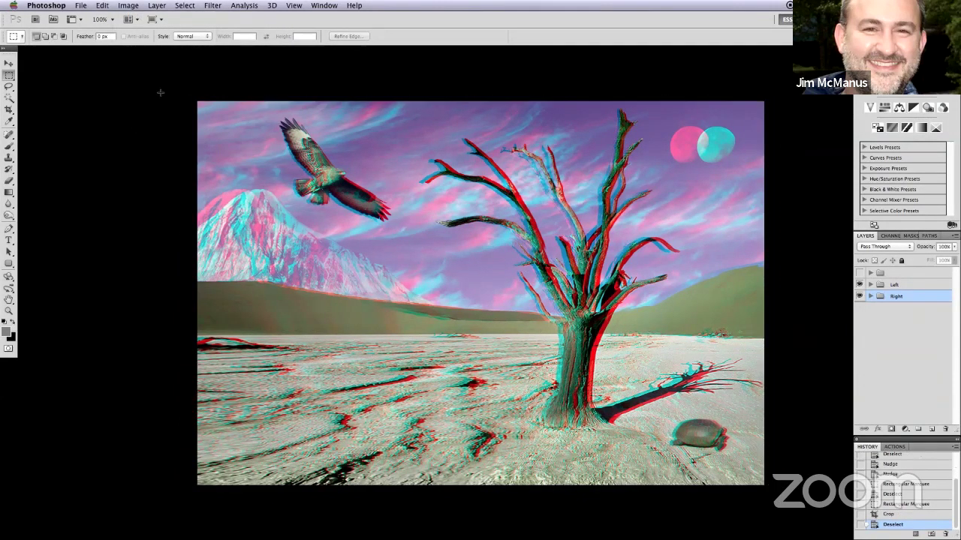
Set the canvas width to 200 percent, anchored at the middle left so the blank area extends to the right.
click(128, 6)
click(142, 103)
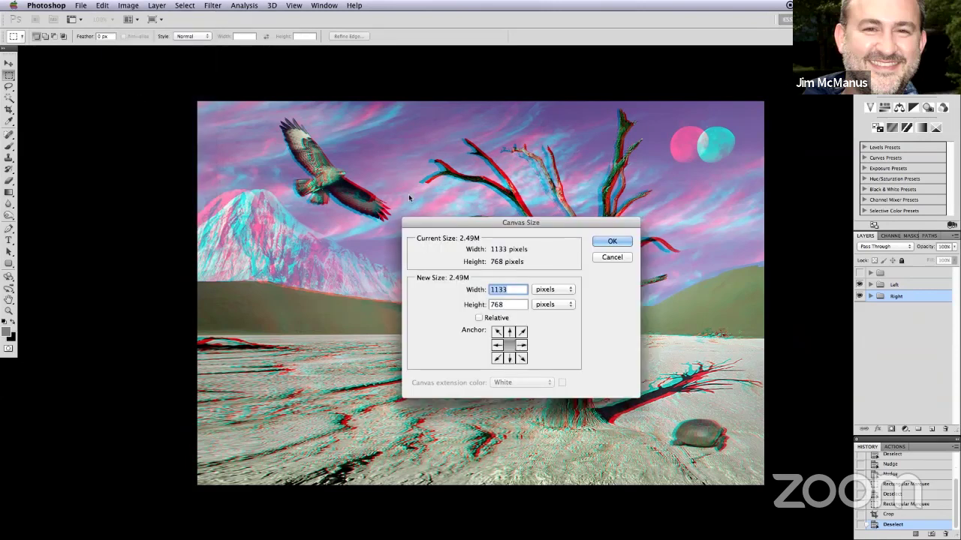
click(546, 290)
click(546, 279)
text(200)
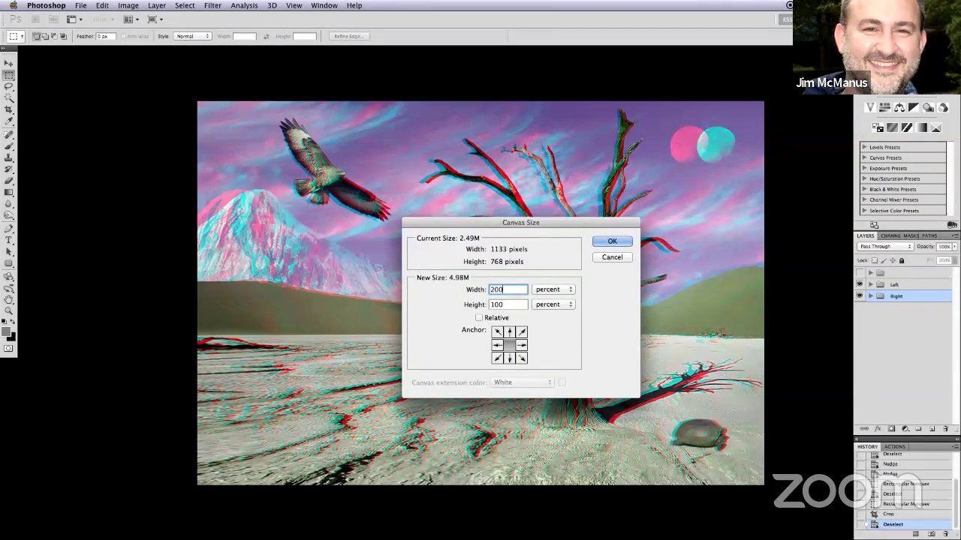
click(496, 345)
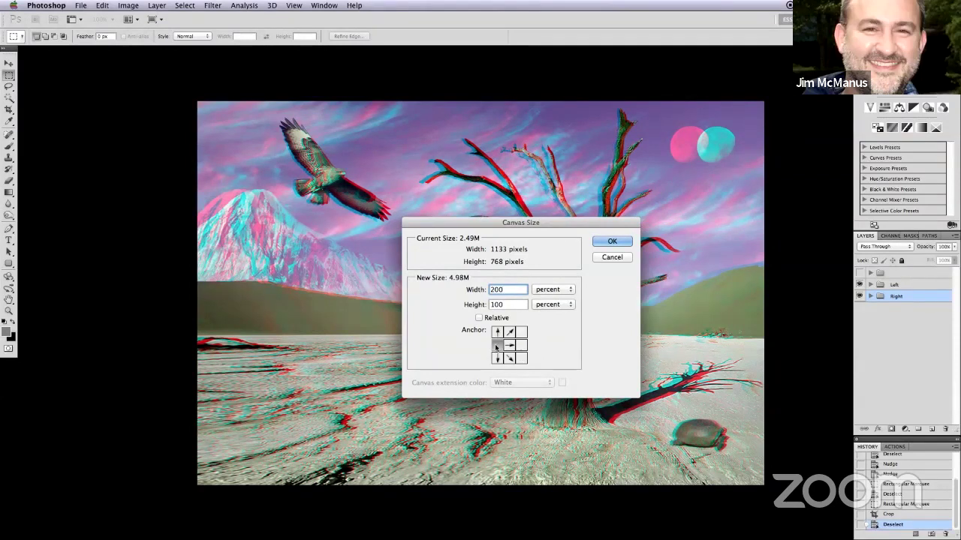
click(610, 242)
key(super+0)
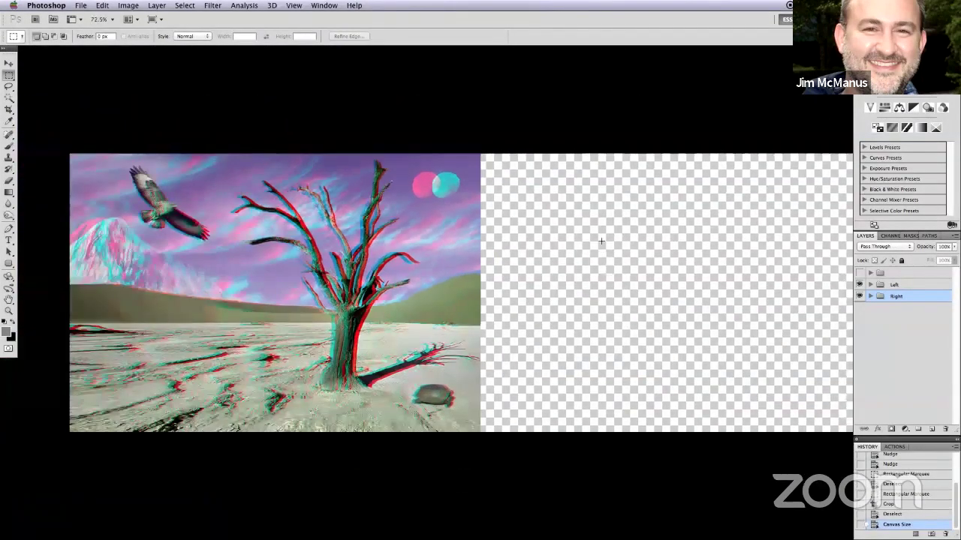
Switch to Standard Screen Mode and enlarge the document window to show the whole widened canvas.
key(v)
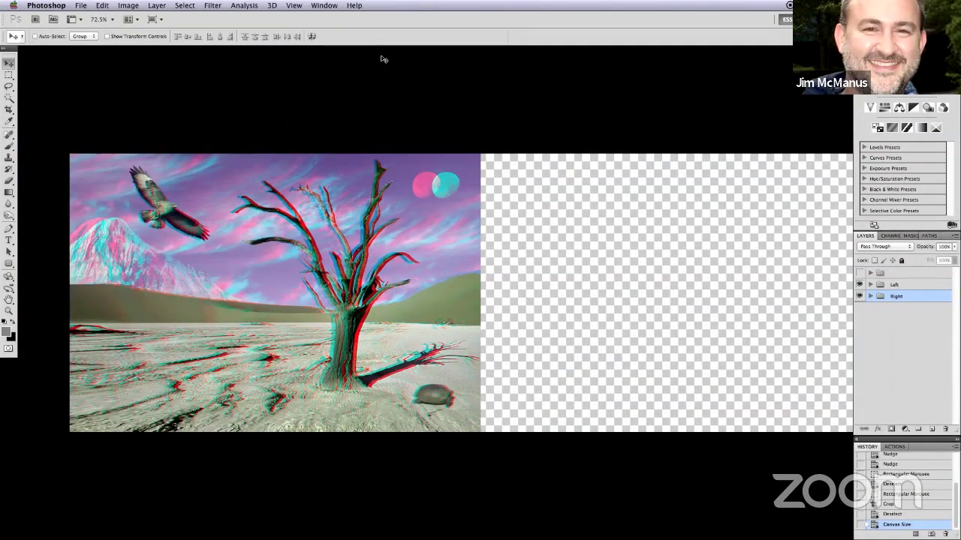
click(295, 5)
mouse_move(318, 143)
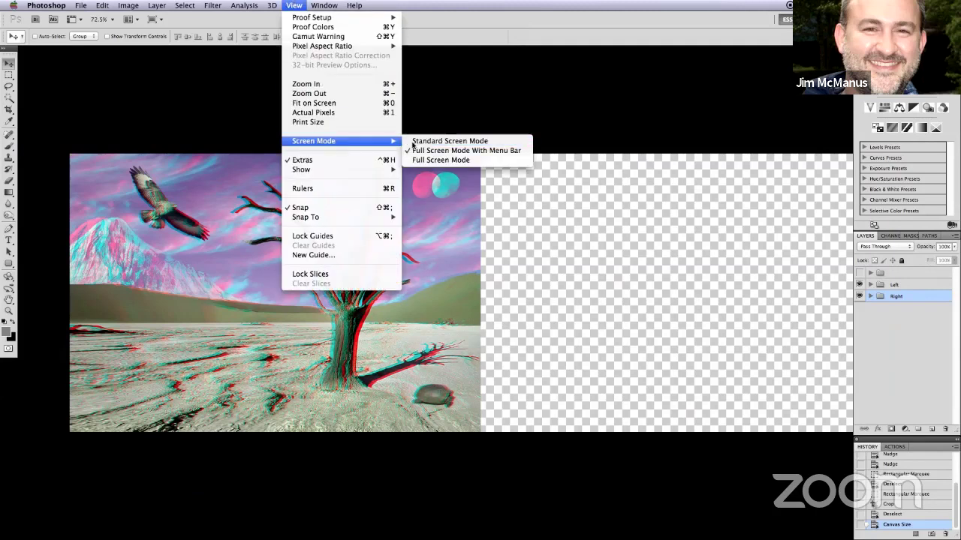
click(449, 141)
drag(845, 340, 847, 534)
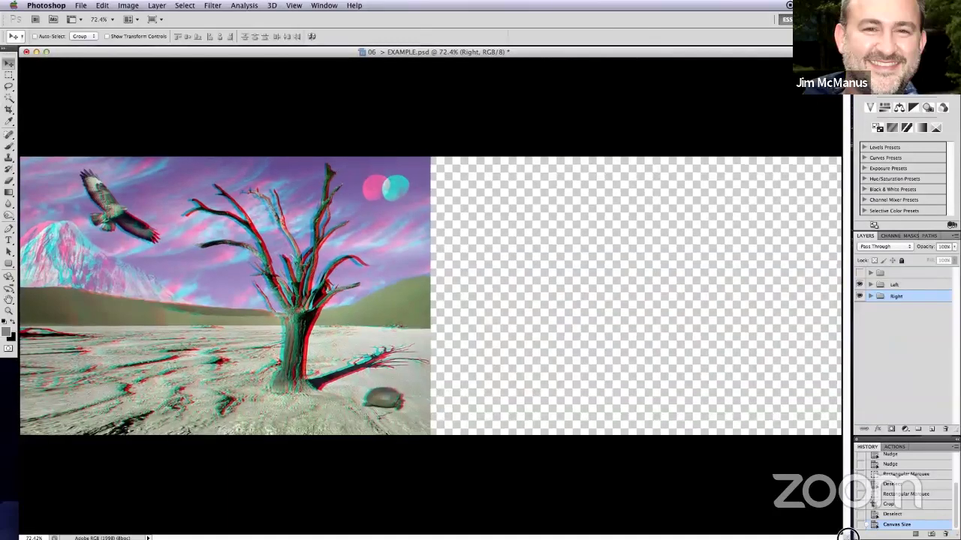
Hide the channel adjustments in the Left and Right groups, and move the Right group onto the blank right half of the canvas.
click(870, 285)
click(870, 339)
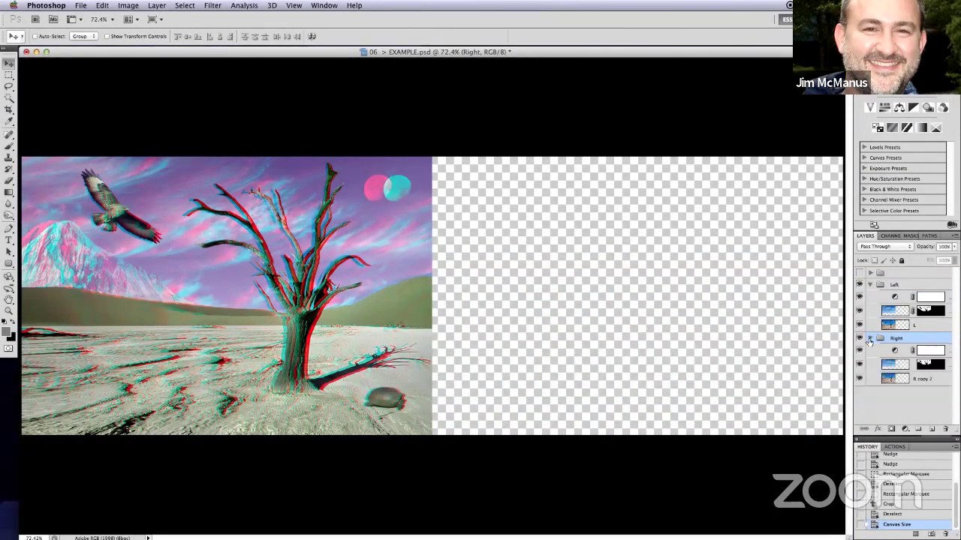
click(860, 297)
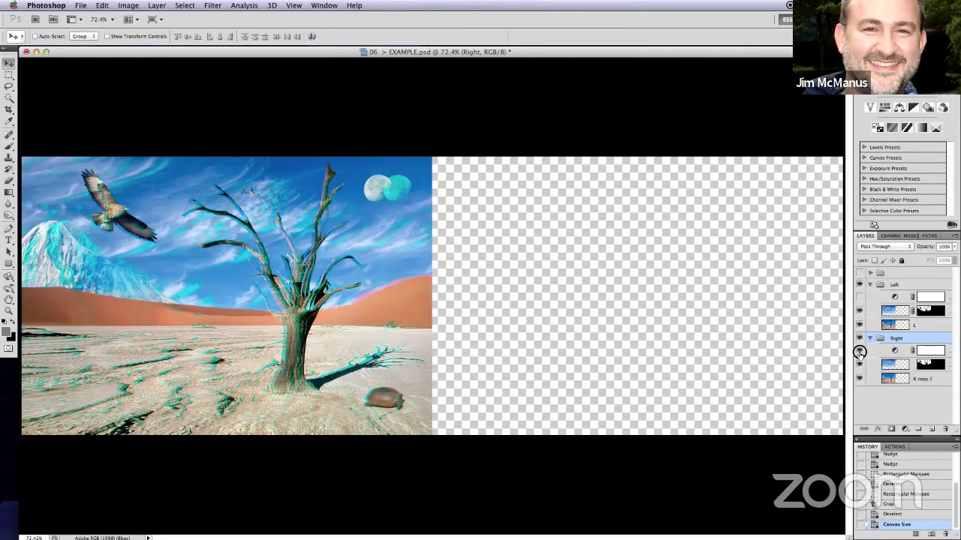
click(859, 350)
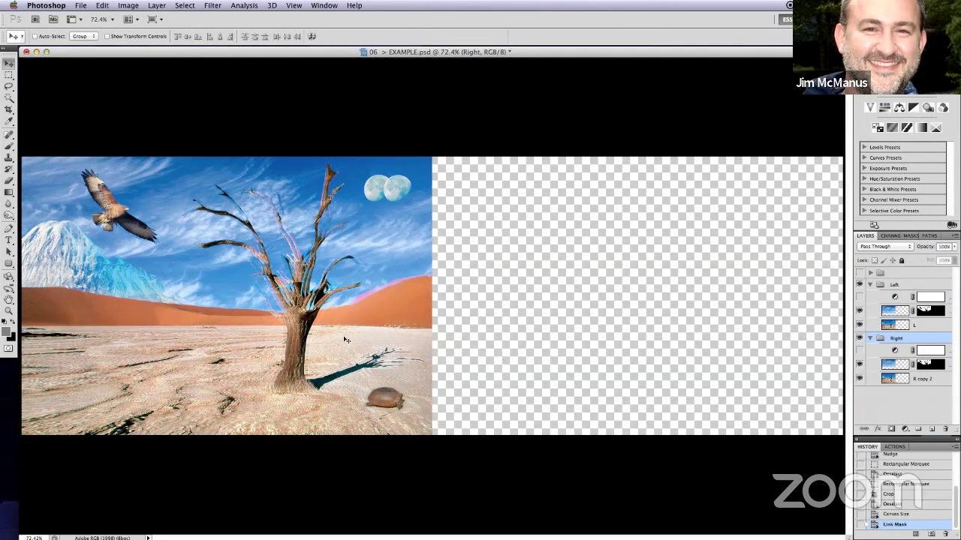
drag(367, 337, 756, 347)
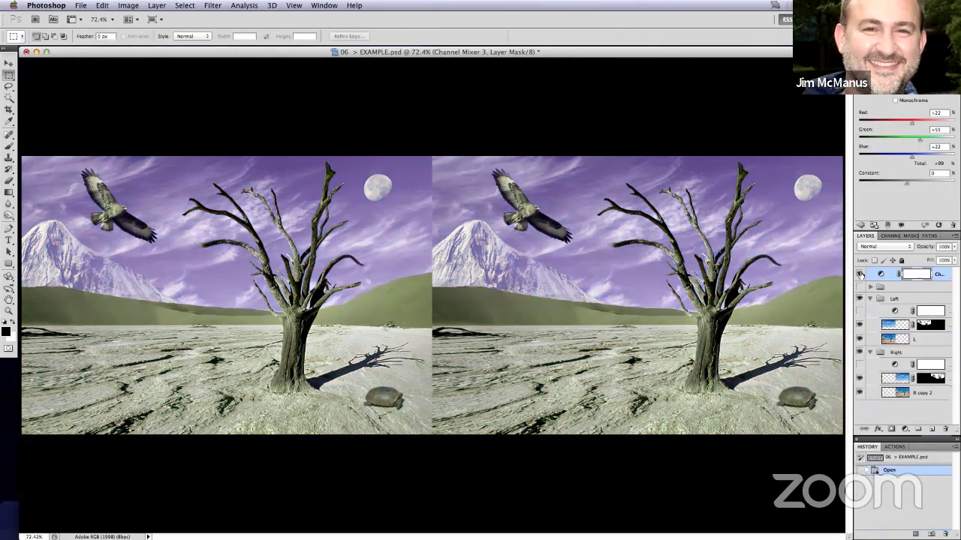
Toggle the Channel Mixer 3 adjustment's visibility to compare the side-by-side pair with and without it.
click(861, 274)
click(860, 275)
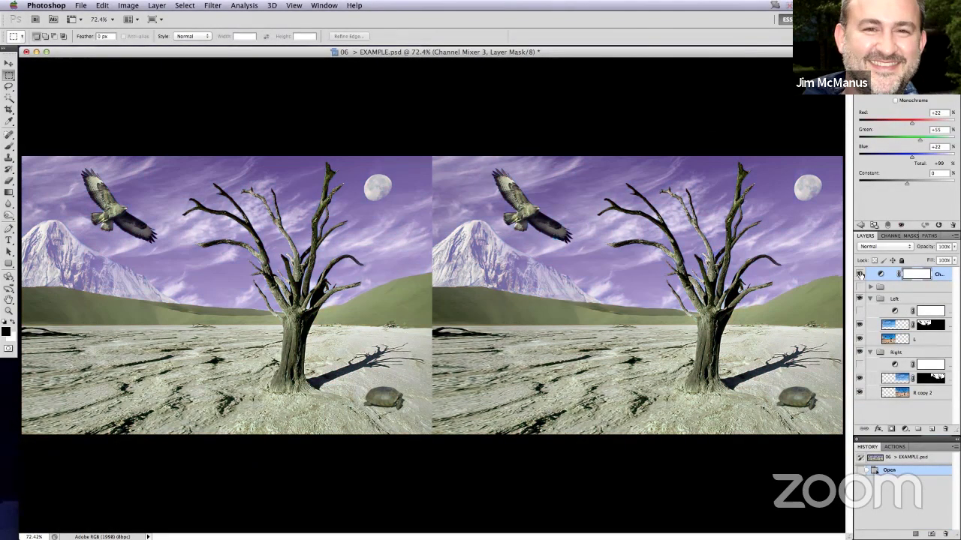